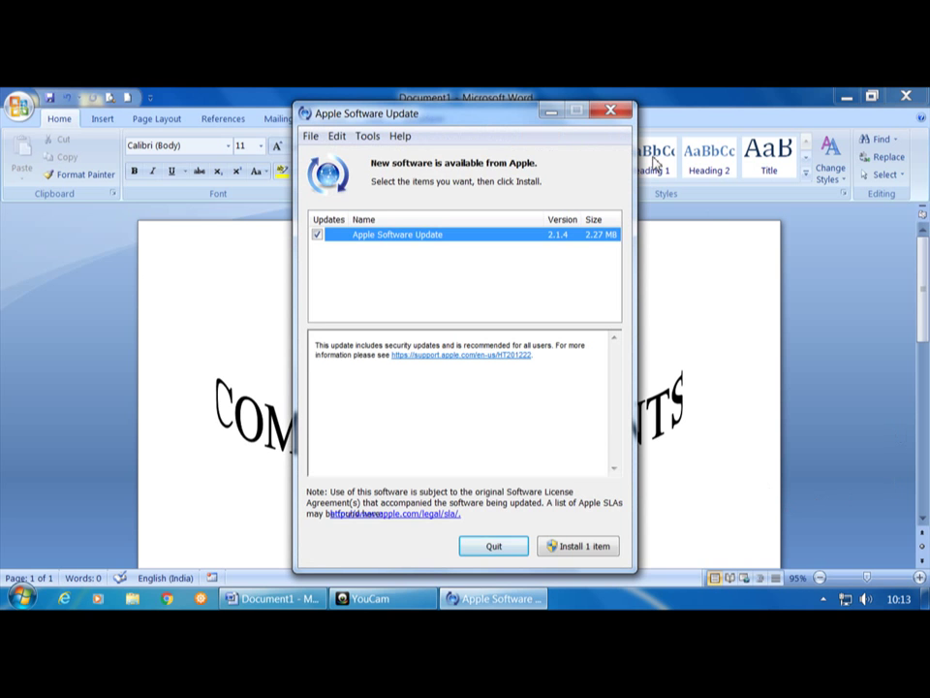
Step: Close the Apple Software Update prompt to reveal the curved WordArt title
left_click(612, 110)
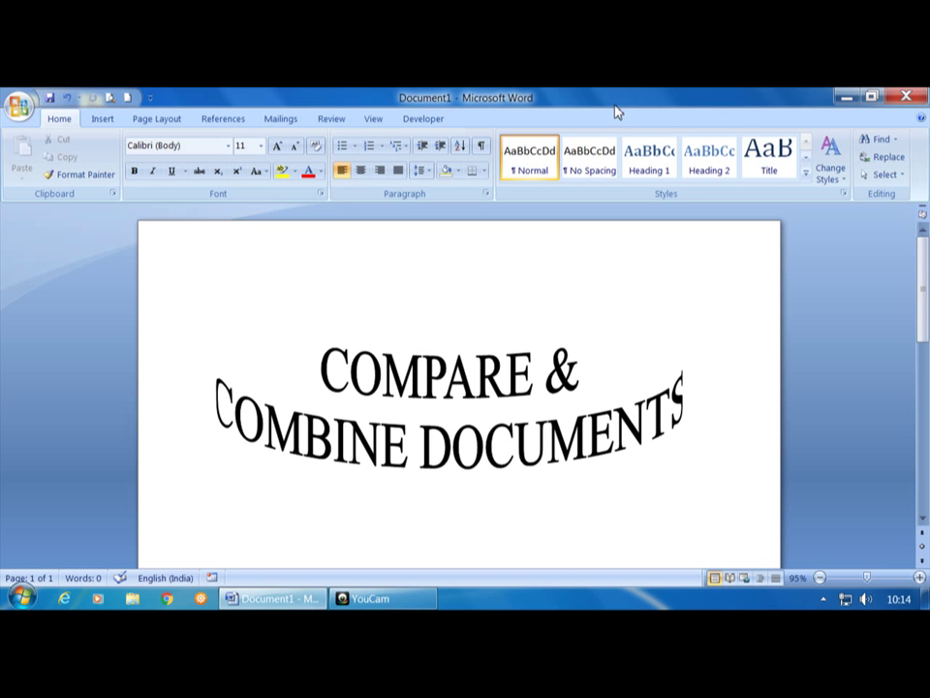
Step: Delete the COMPARE & COMBINE DOCUMENTS WordArt and insert sample paragraphs with =RAND()
left_click(331, 365)
key("Delete")
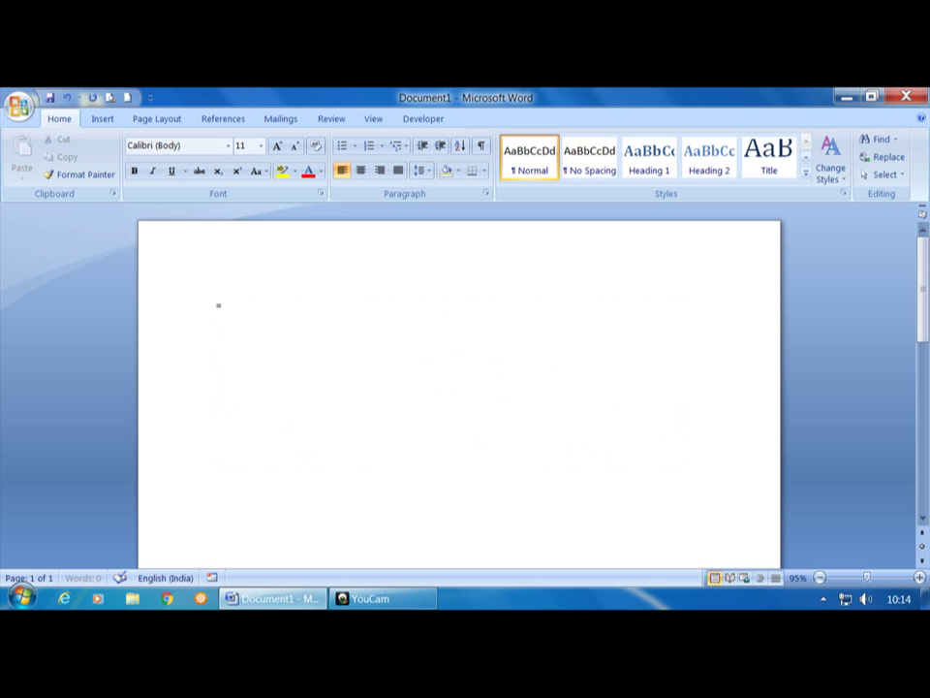
type("=RAND()")
key("Return")
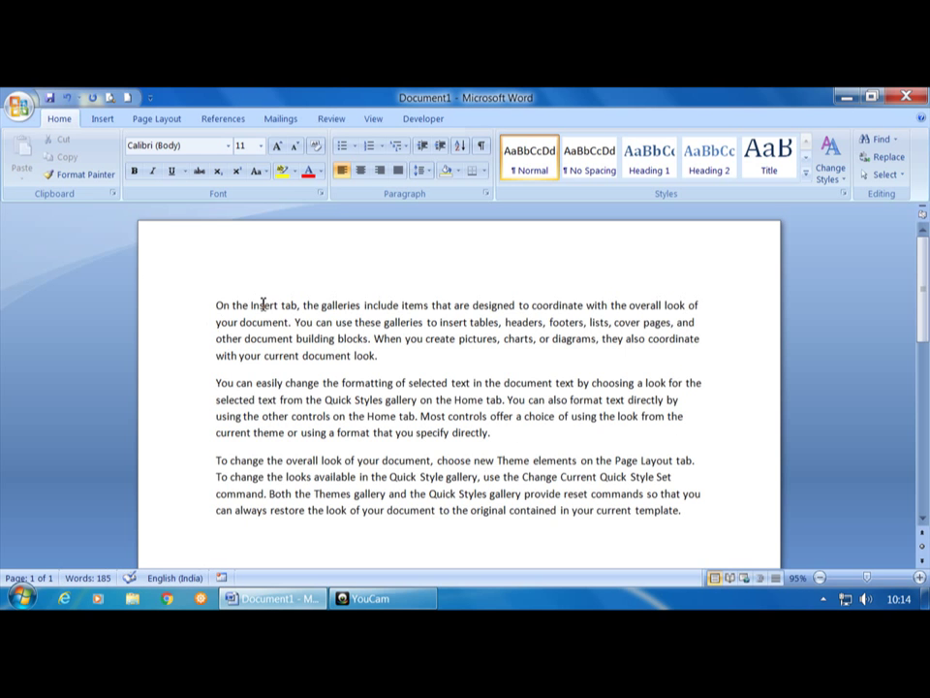
Step: Save the sample-text document on the Desktop under the name H1
left_click(22, 105)
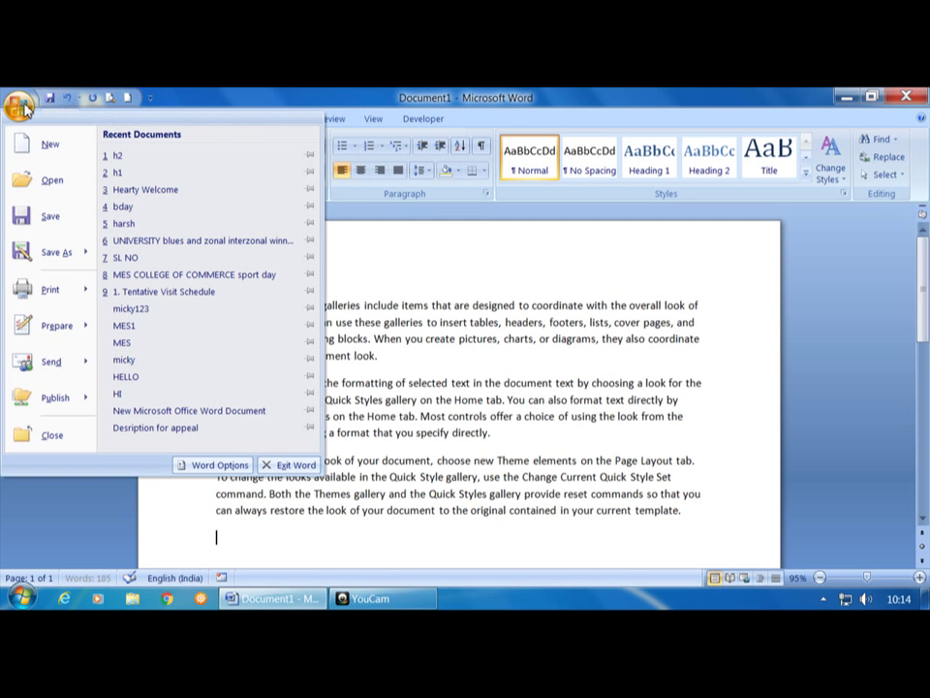
left_click(53, 221)
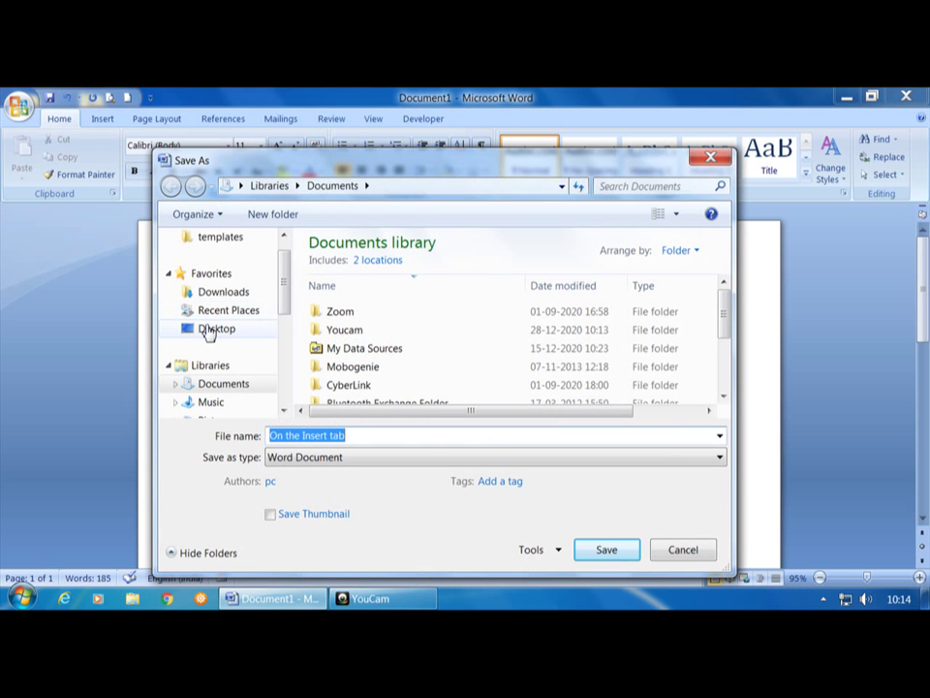
left_click(208, 330)
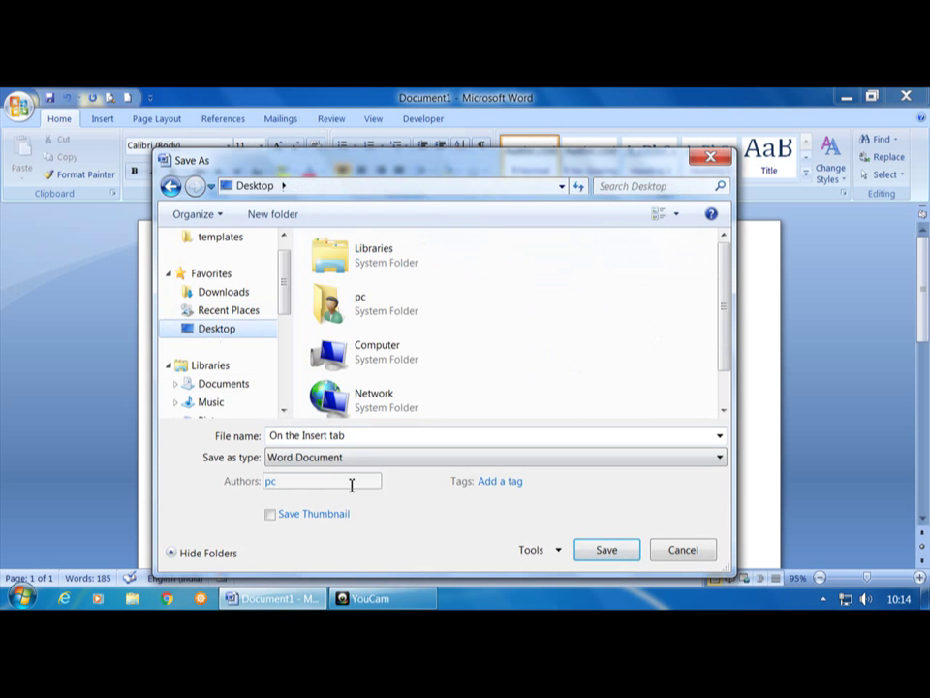
left_click(343, 434)
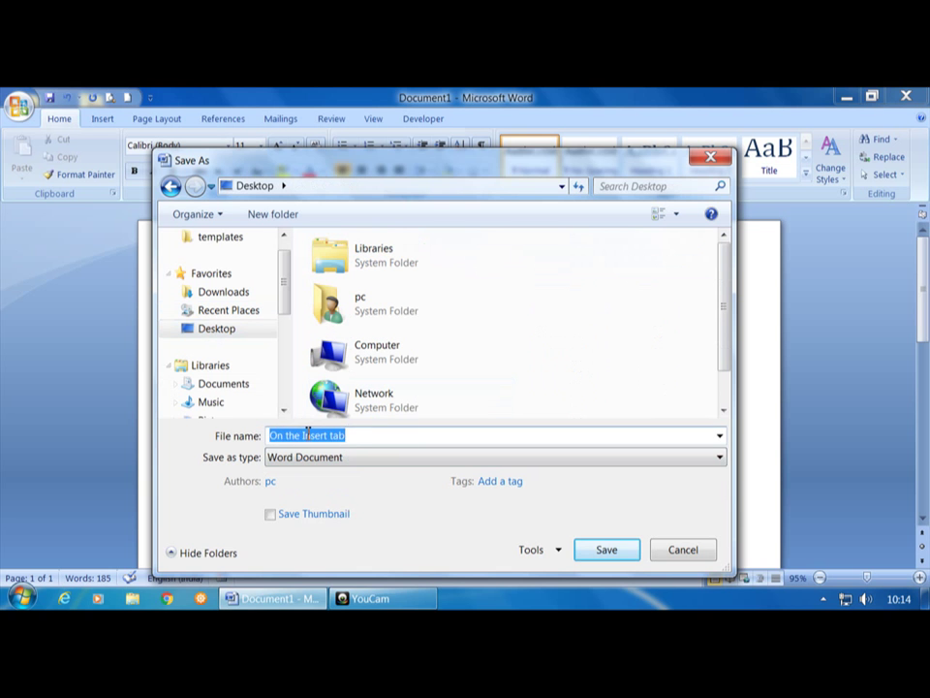
type("H1")
left_click(626, 560)
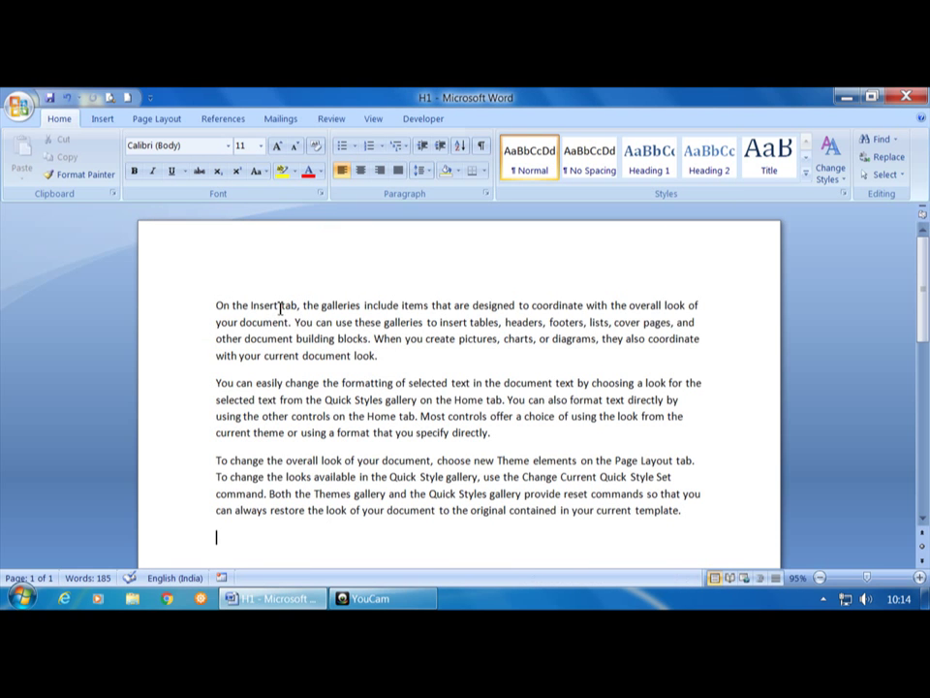
Step: Change 'Insert' in the first sentence to 'aDDITION', then select the second paragraph
left_click_drag(276, 305, 254, 305)
key("Delete")
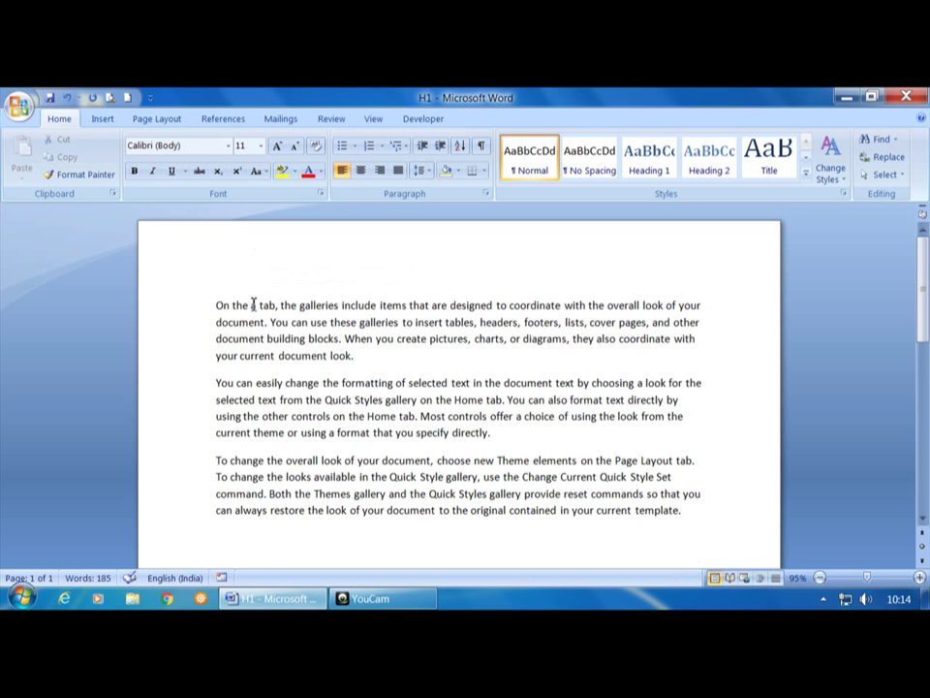
type("aDDITION")
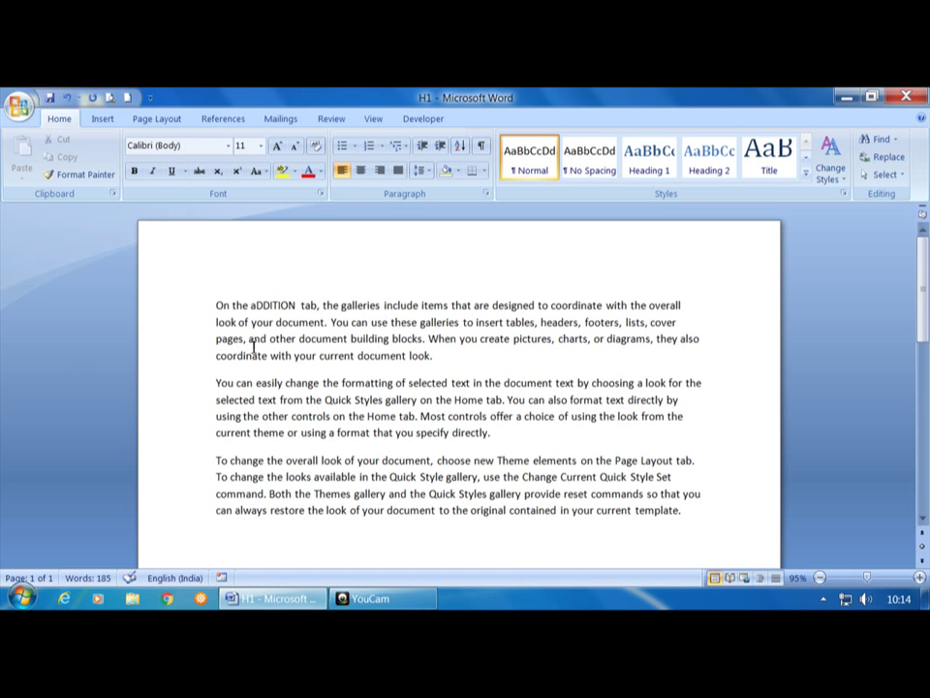
left_click_drag(218, 382, 503, 440)
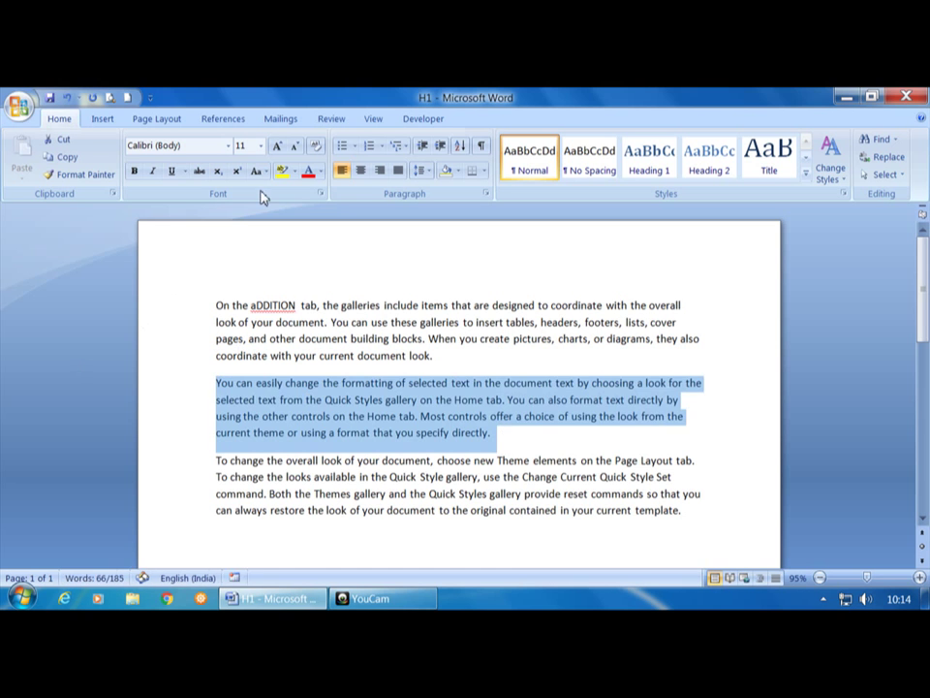
Step: Format the second paragraph bold, single-underlined, yellow-highlighted and red
left_click(135, 172)
left_click(185, 172)
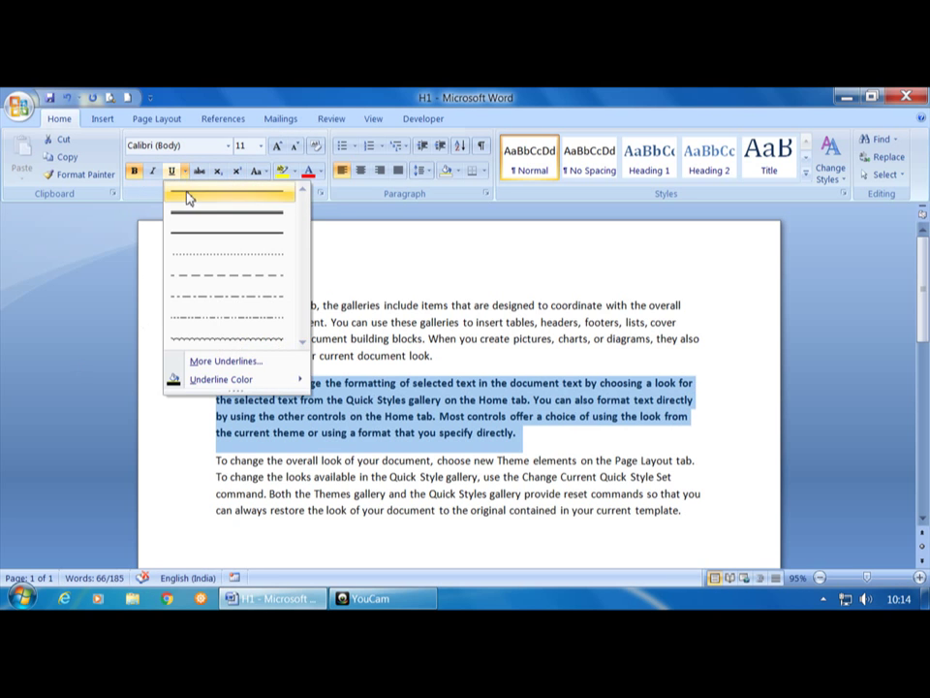
left_click(187, 209)
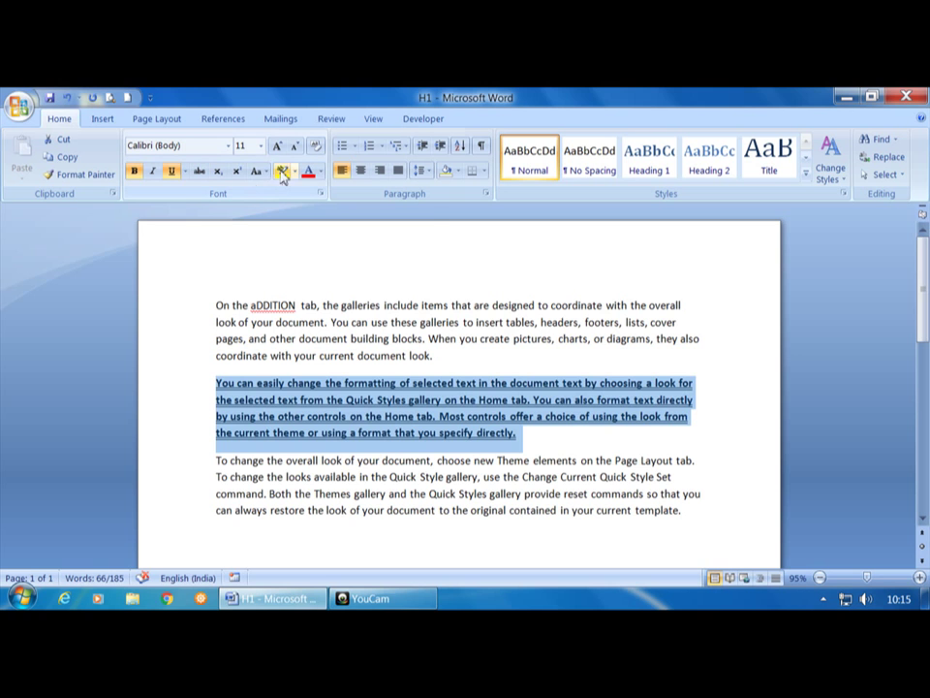
left_click(282, 172)
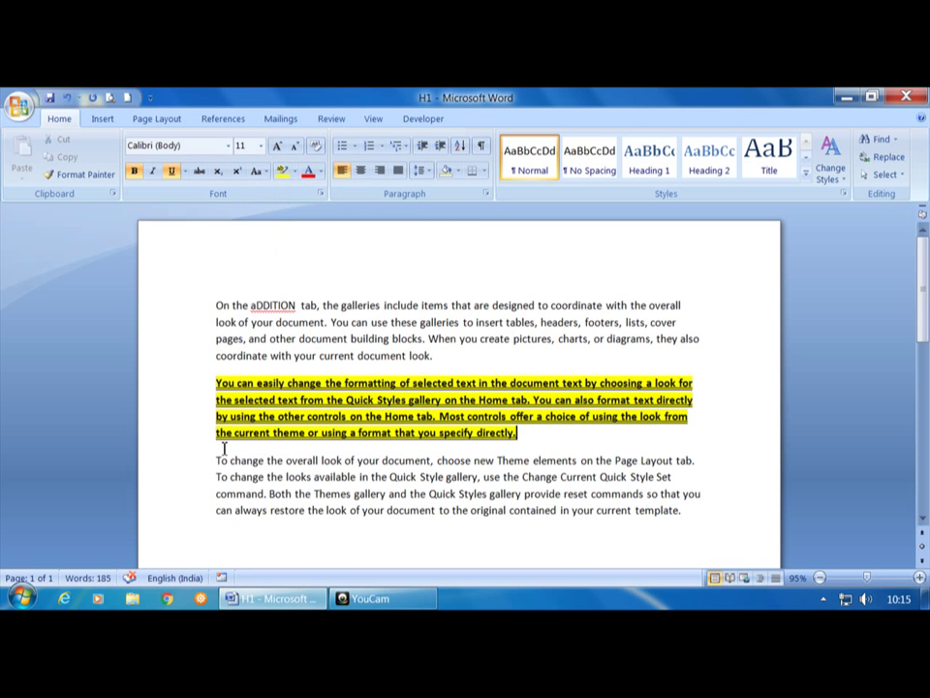
left_click_drag(217, 385, 569, 431)
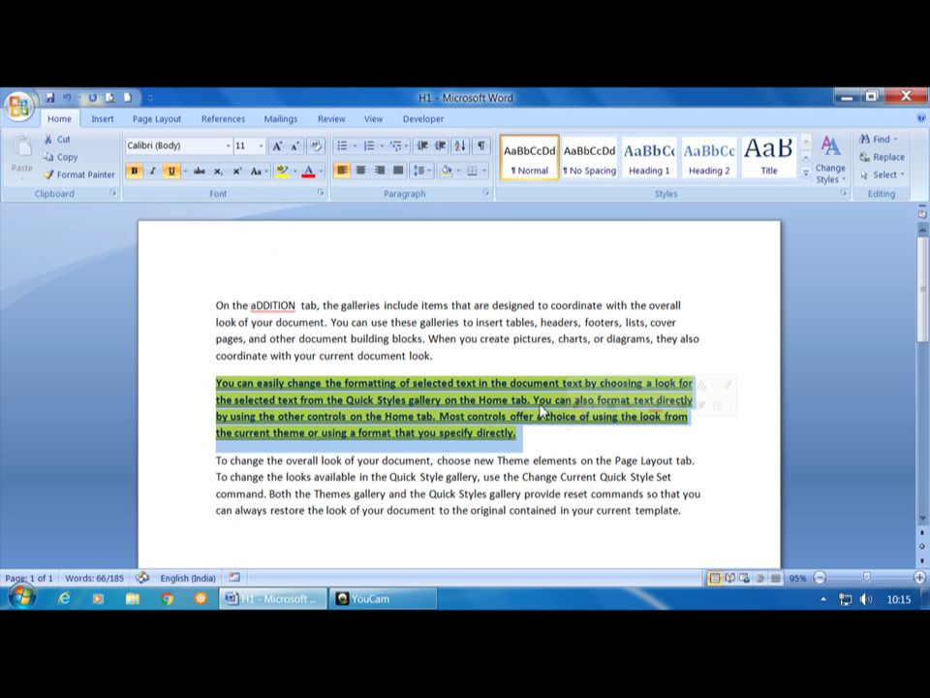
left_click(308, 171)
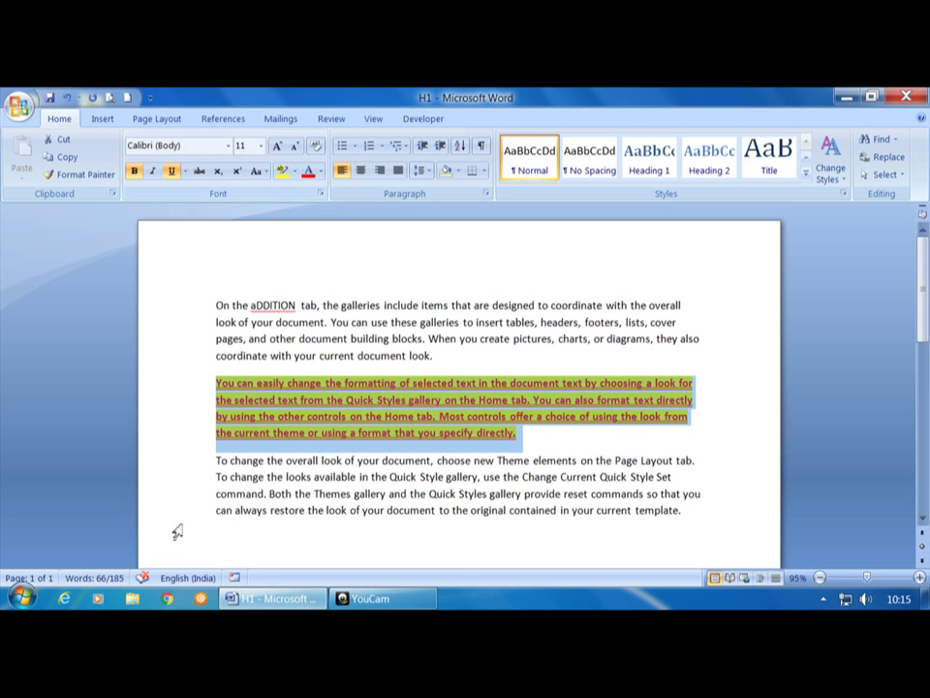
Step: Select the third paragraph, then deselect it
left_click_drag(217, 463, 266, 461)
triple_click(244, 463)
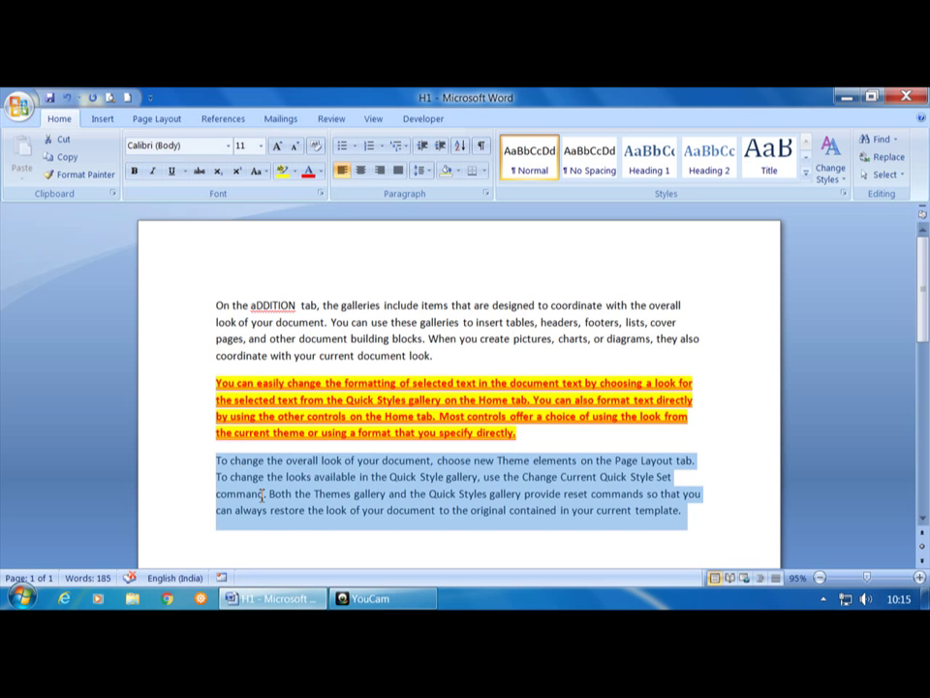
left_click(260, 498)
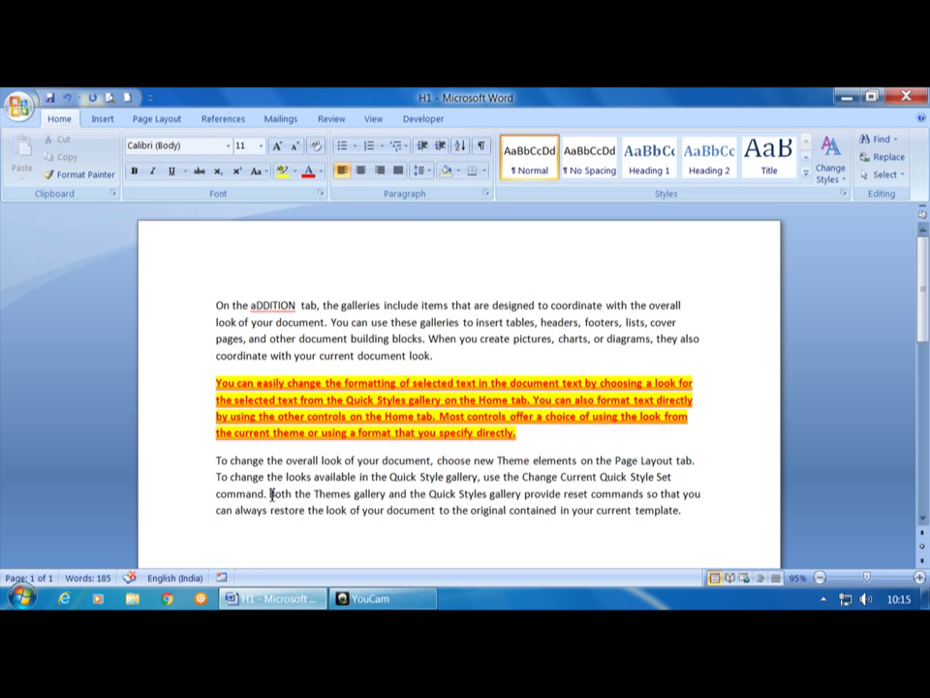
Step: Overwrite 'Both' in the third paragraph with the capitalized word 'ALL'
left_click_drag(270, 494, 293, 495)
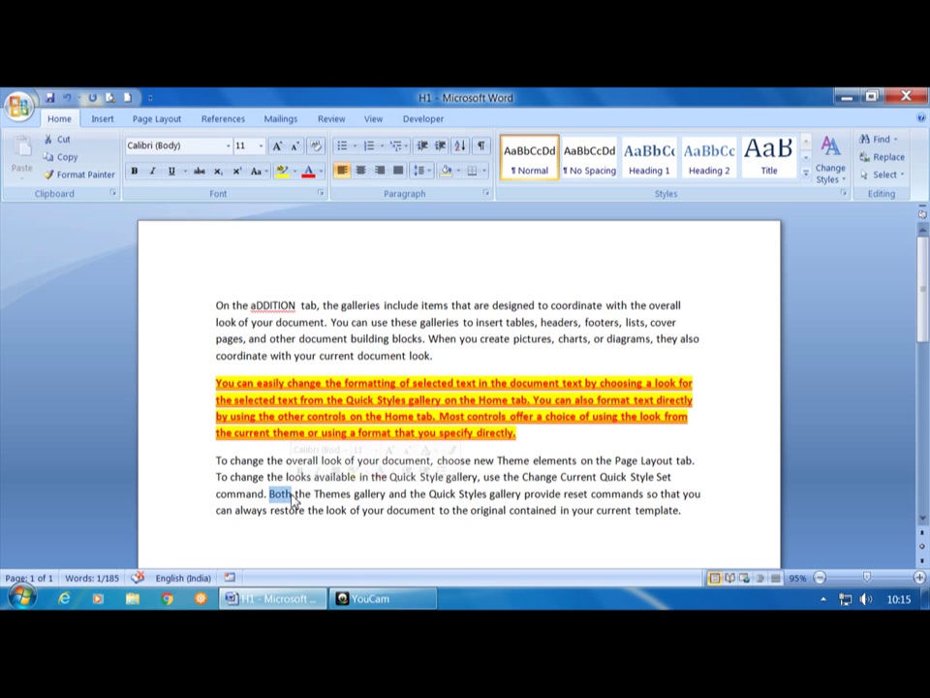
type("a")
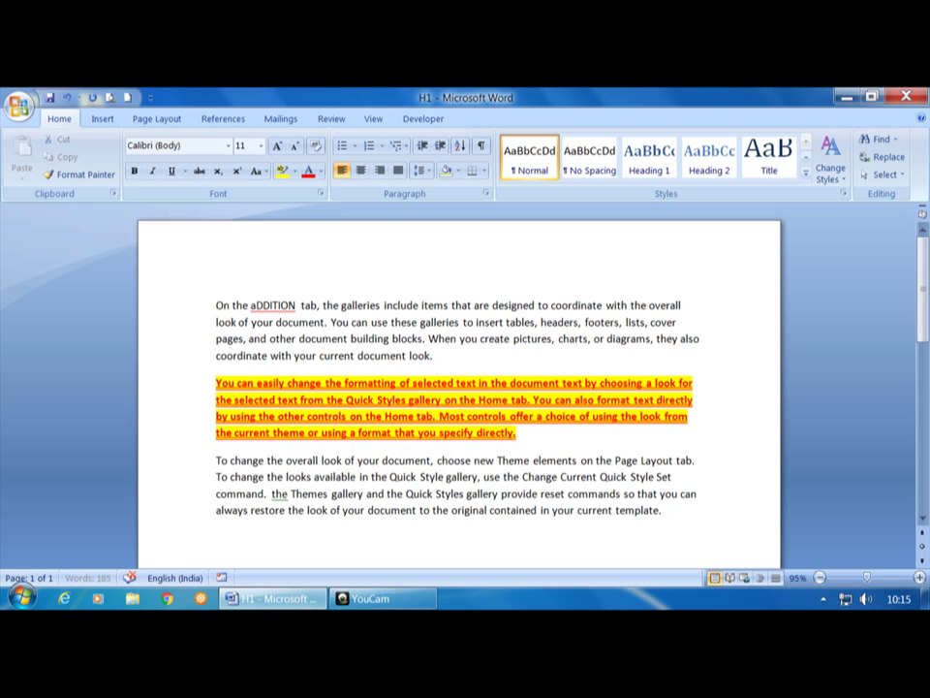
key("Caps_Lock")
type("ll")
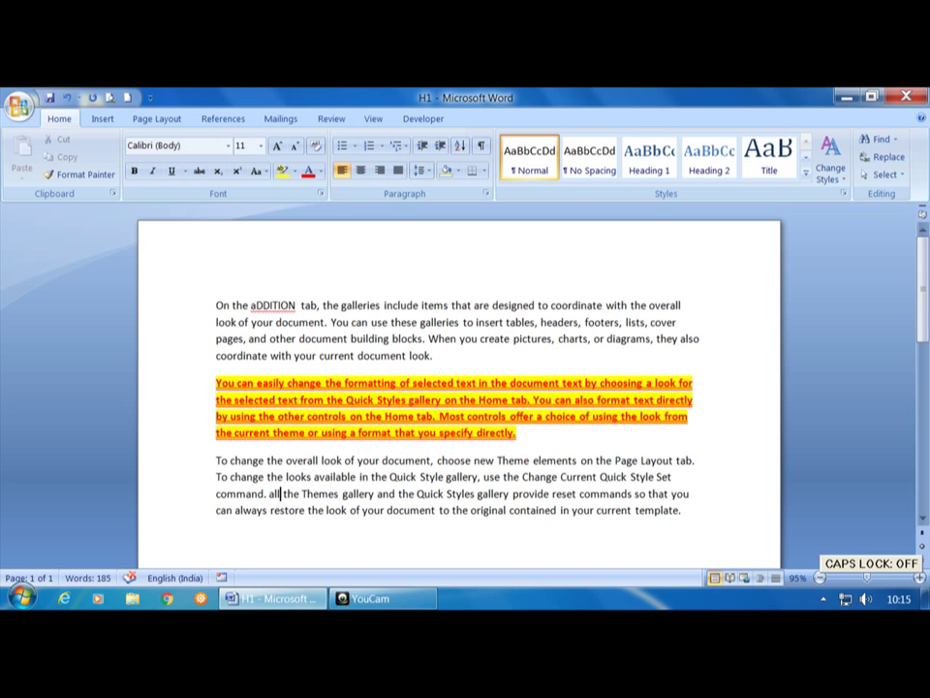
key("BackSpace")
key("BackSpace")
key("BackSpace")
key("Caps_Lock")
type("A")
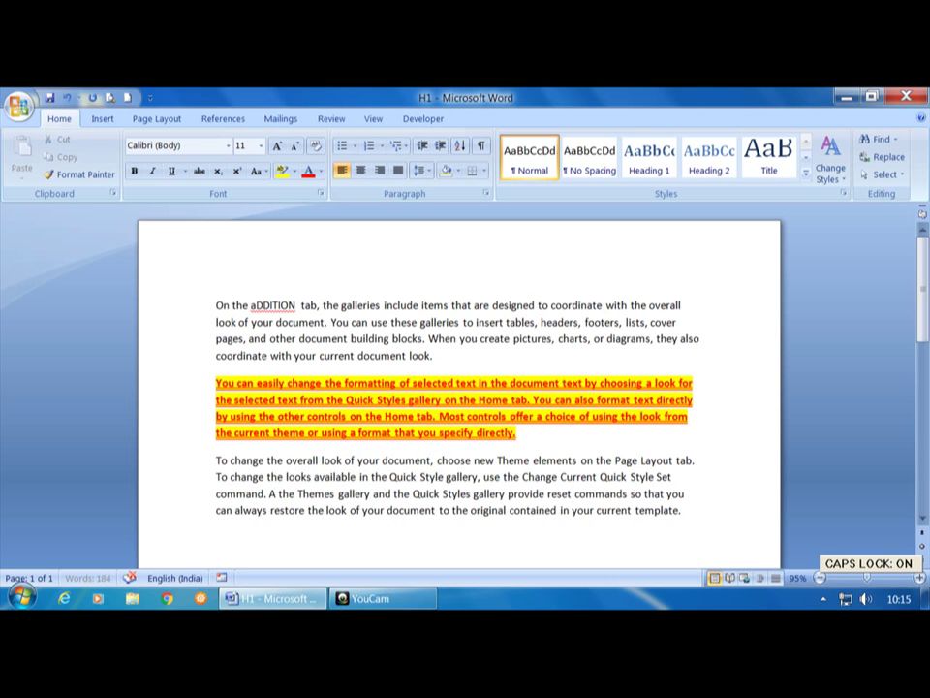
type("LL")
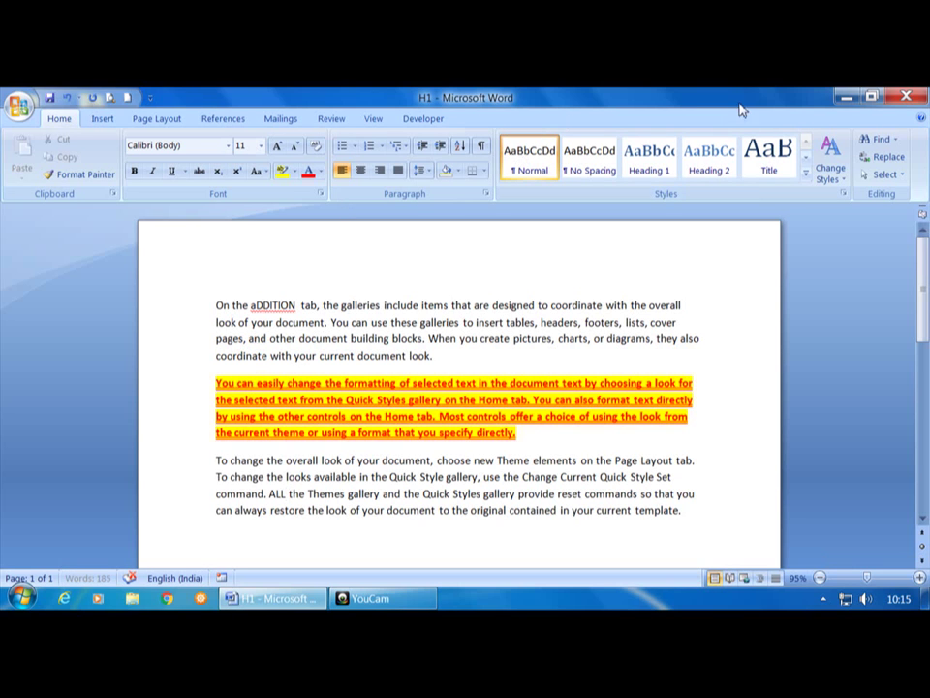
Step: Save the edits to H1 and create a new blank document
left_click(50, 99)
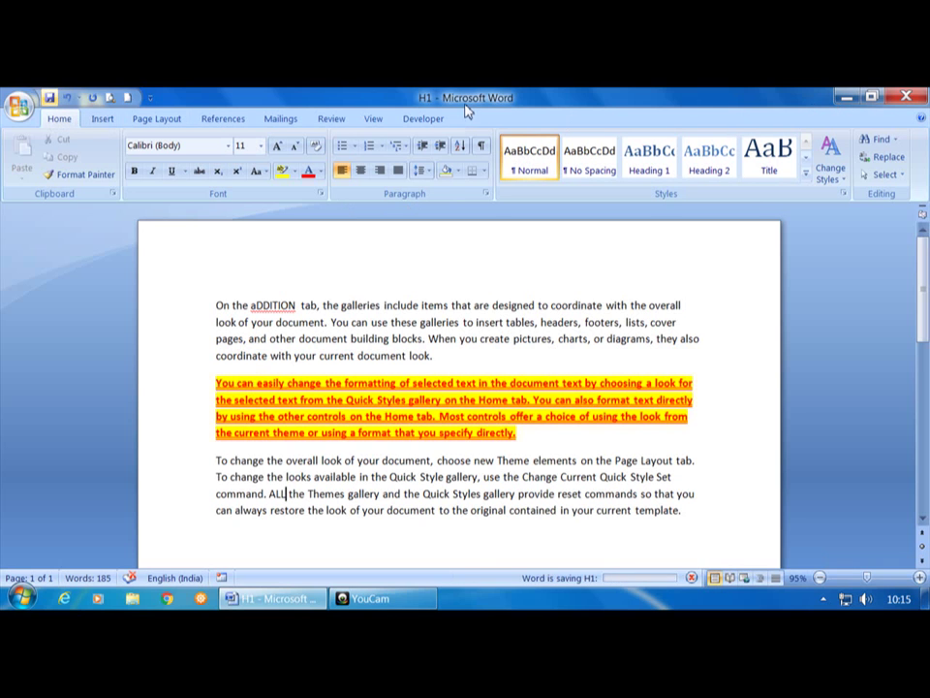
left_click(18, 104)
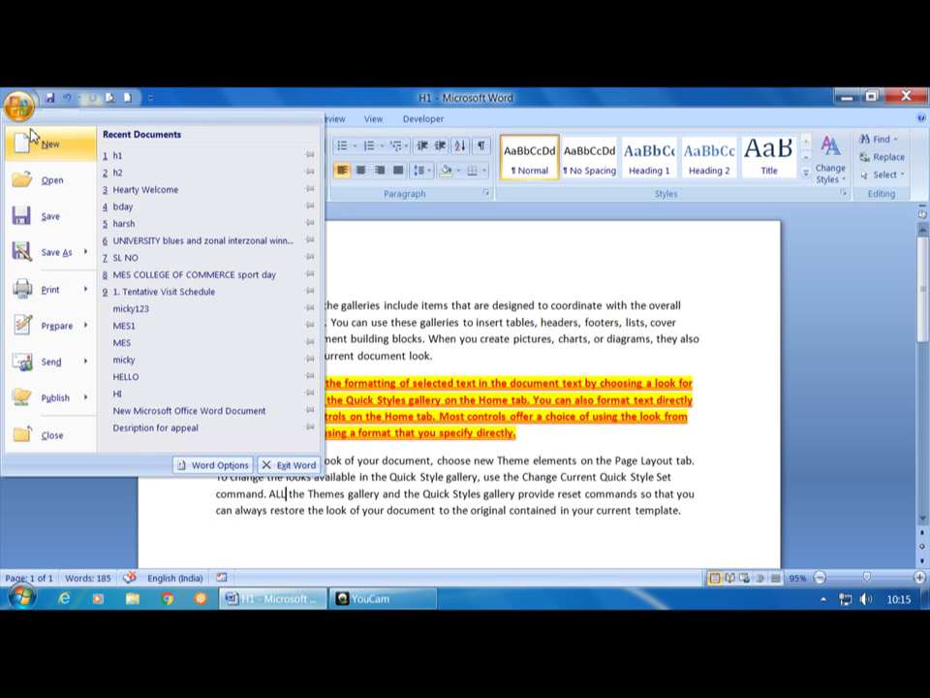
left_click(34, 138)
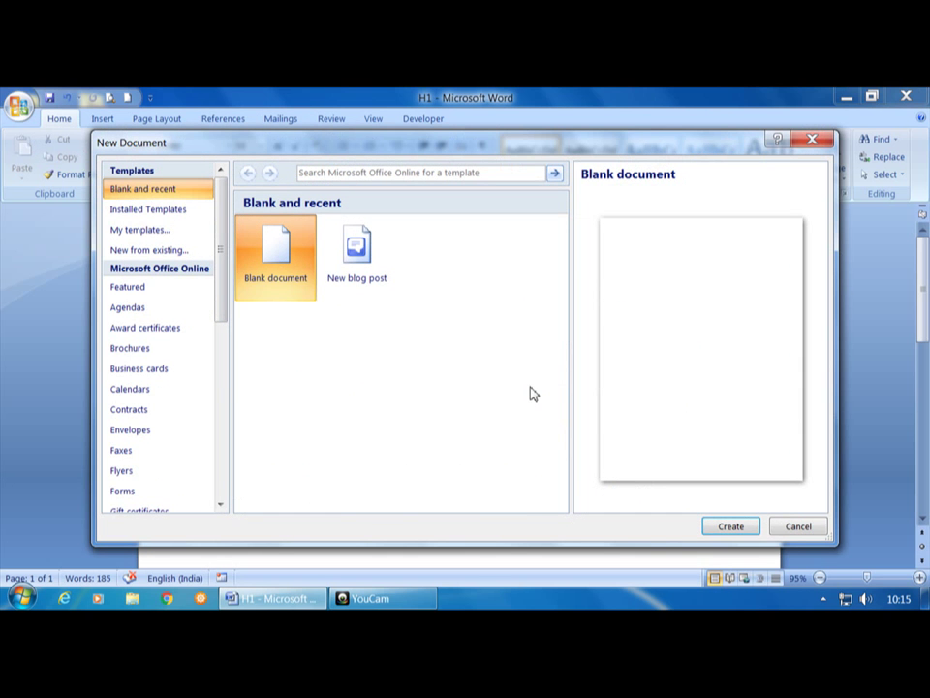
left_click(731, 525)
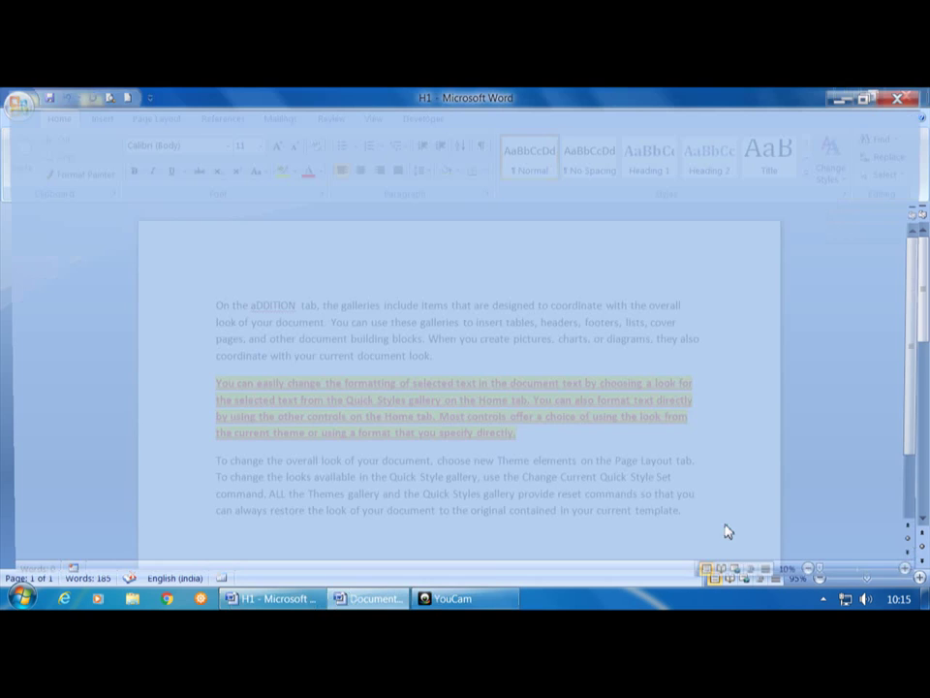
Step: Generate sample paragraphs with =RAND() and save the new document to the Desktop as H2
type("=")
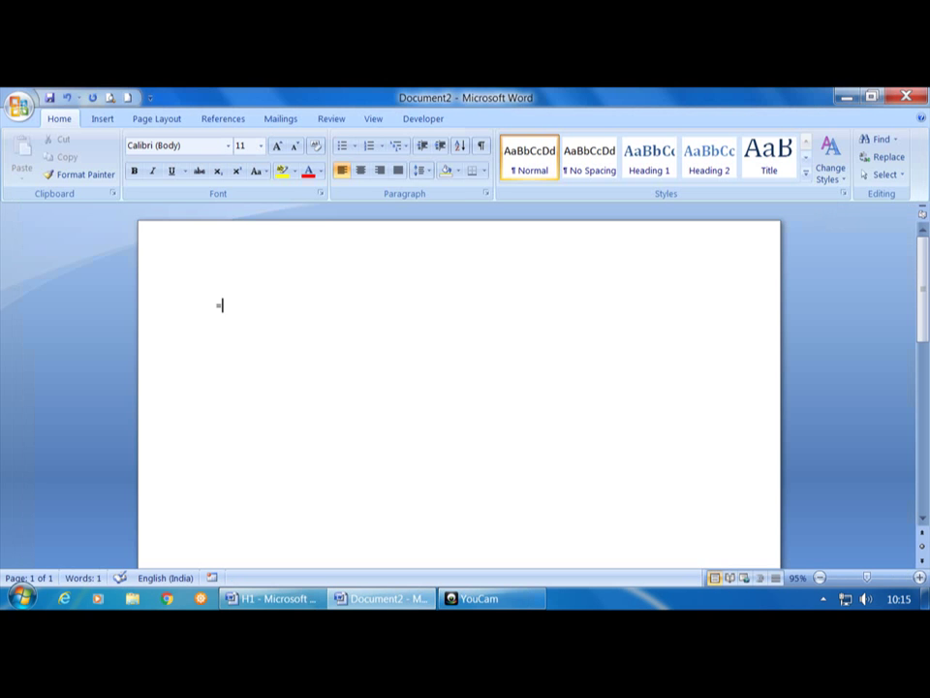
type("RAND()")
key("Return")
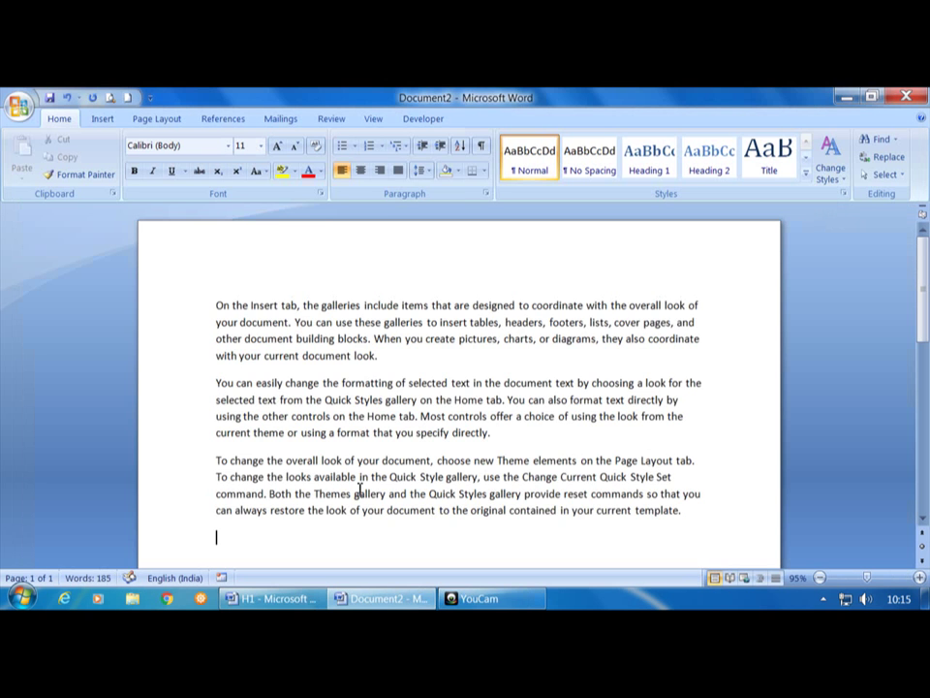
left_click(18, 105)
left_click(53, 223)
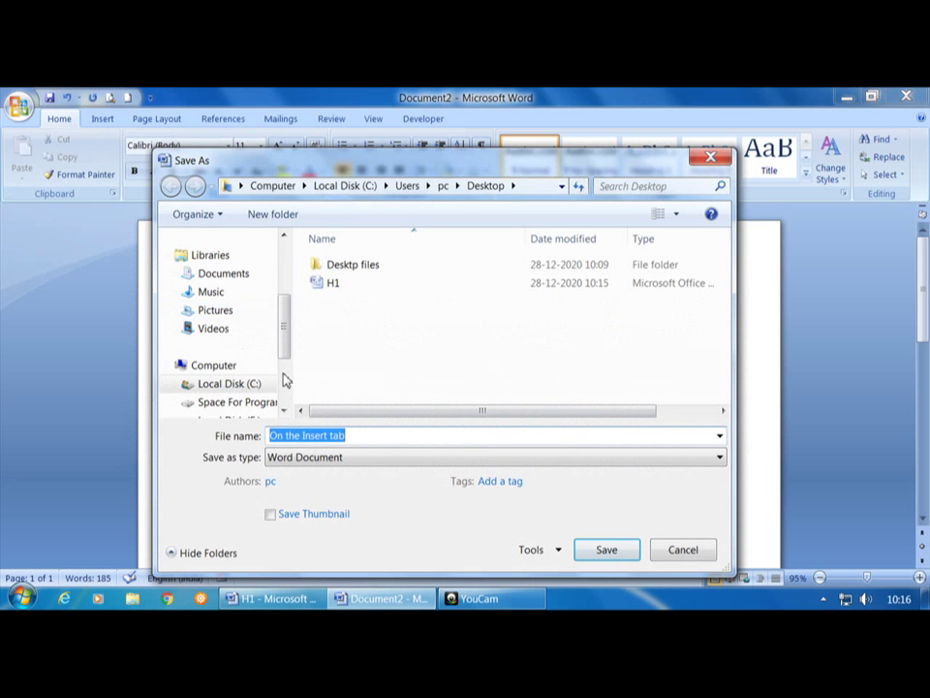
left_click_drag(284, 328, 284, 275)
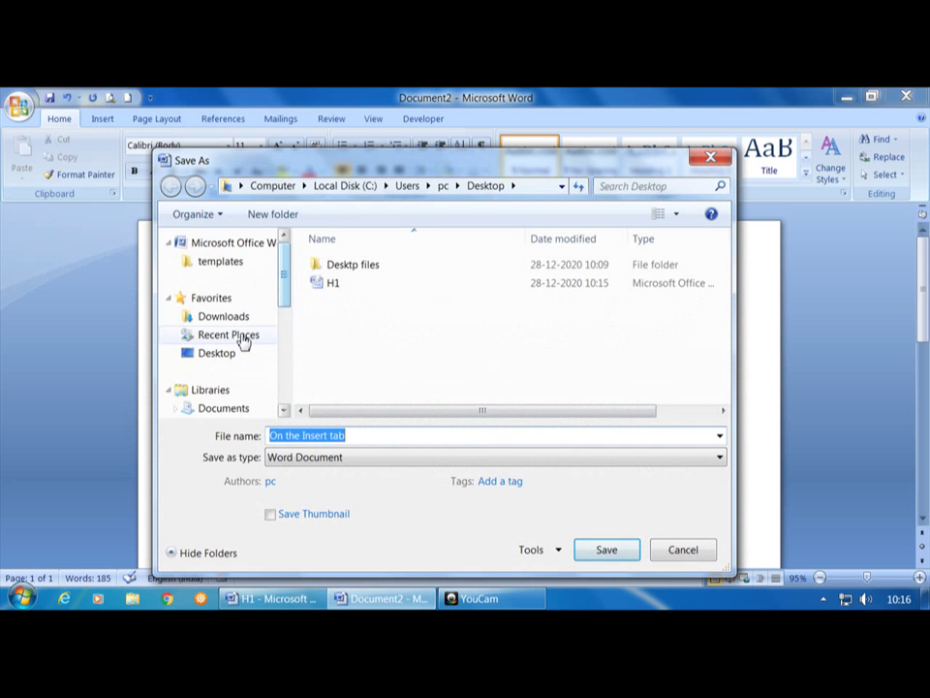
left_click(228, 357)
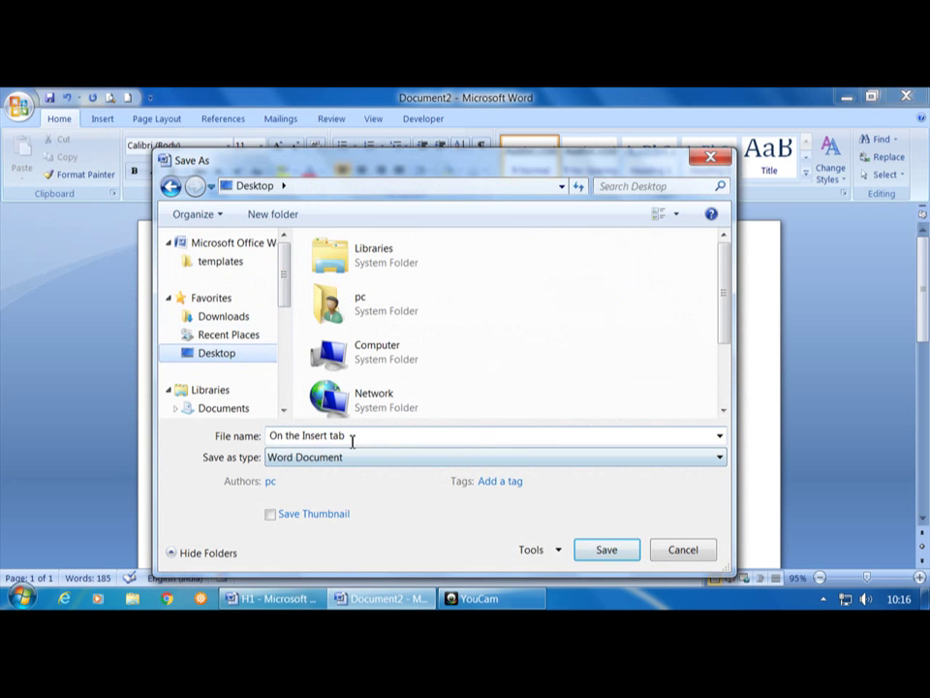
left_click(321, 438)
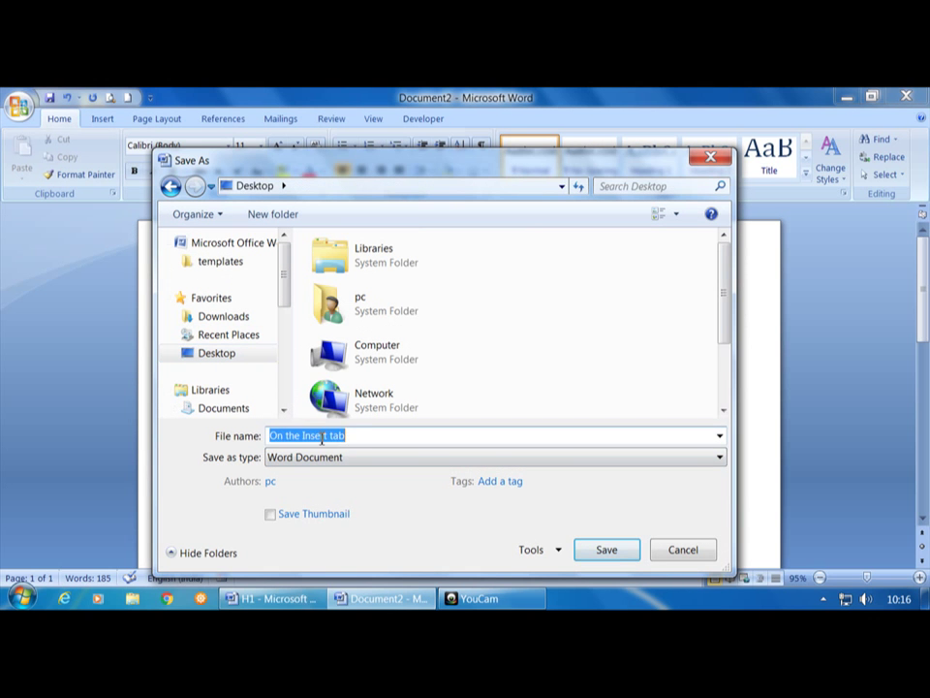
type("H2")
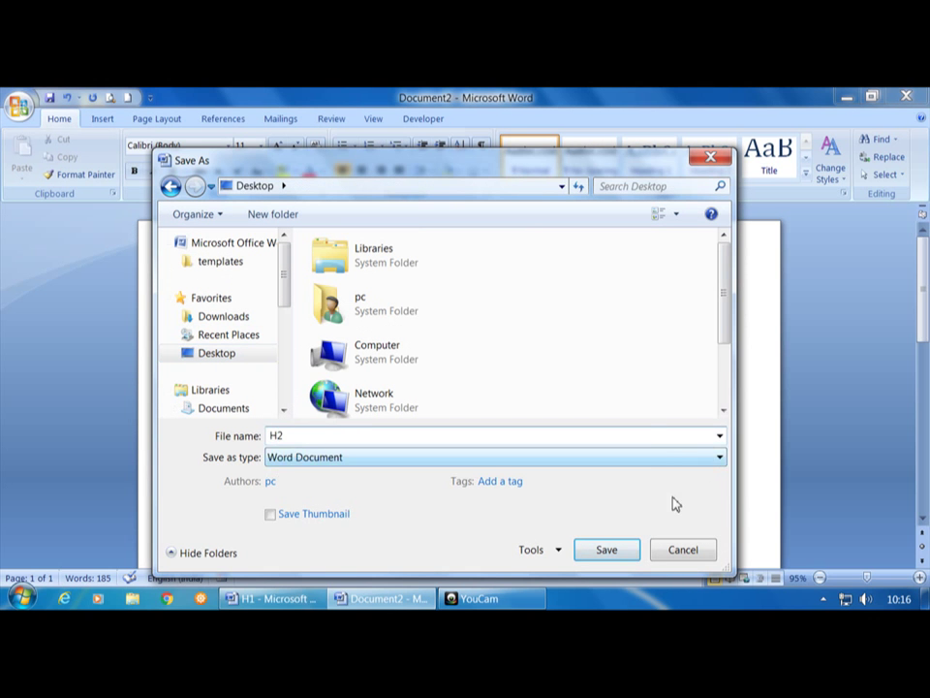
left_click(618, 556)
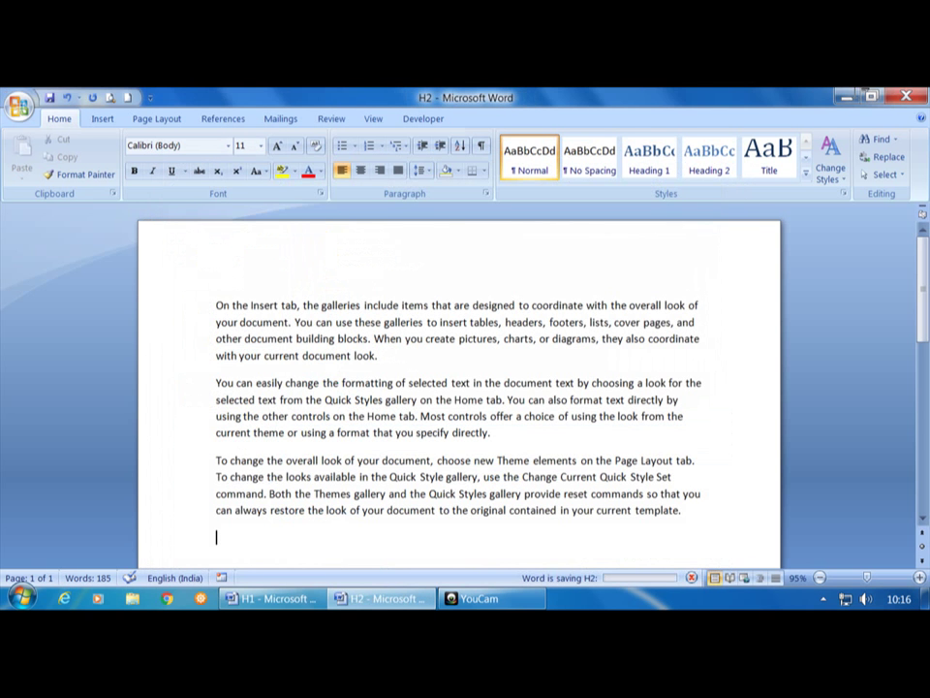
Step: Minimize H2 and H1, then bring H1 back from the taskbar as a restored, smaller window
left_click(846, 98)
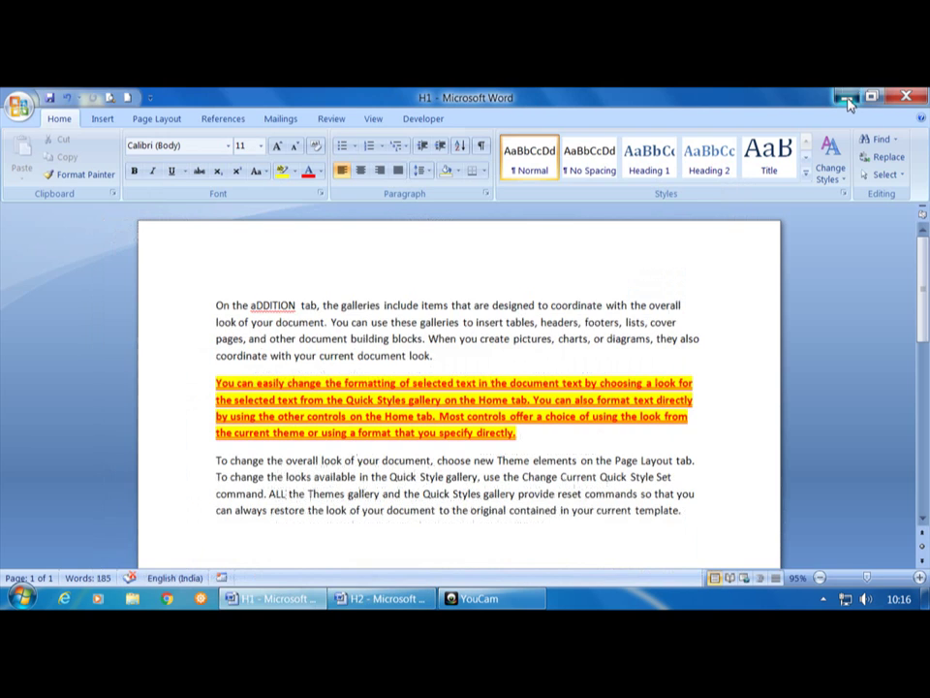
left_click(847, 99)
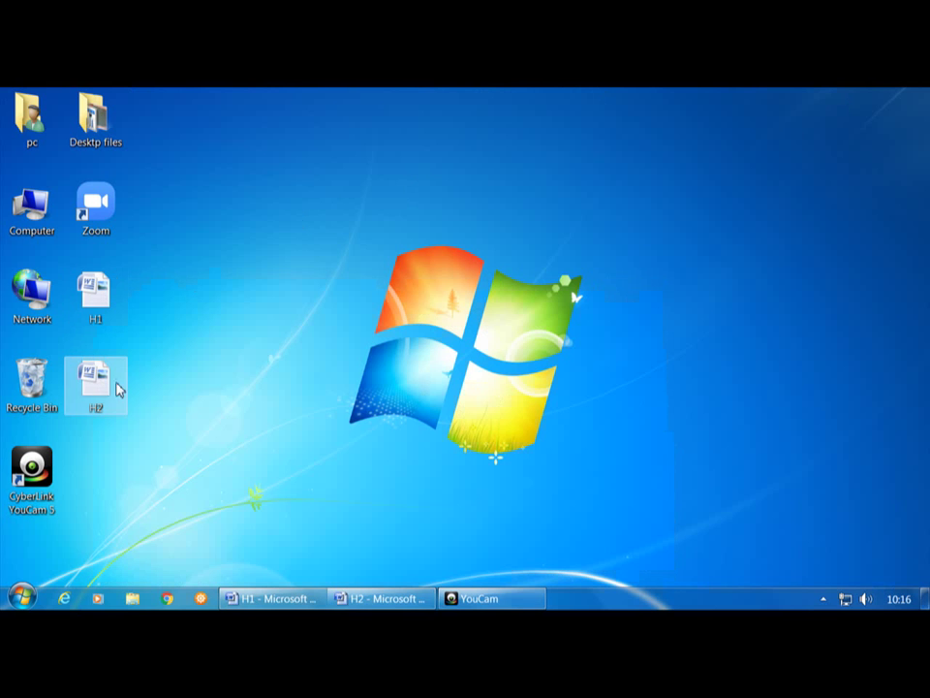
mouse_move(374, 598)
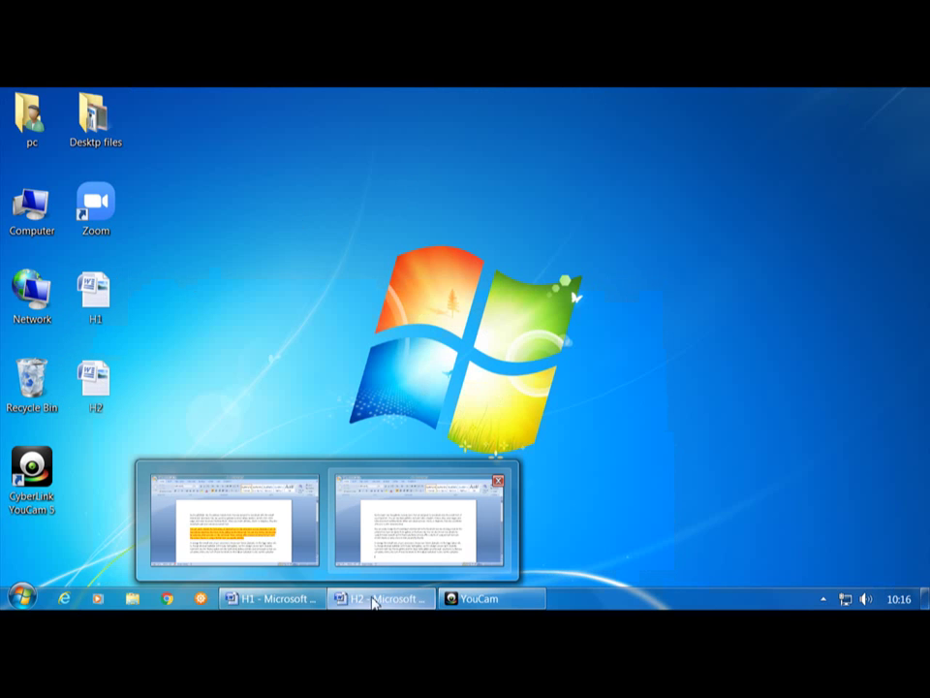
left_click(299, 601)
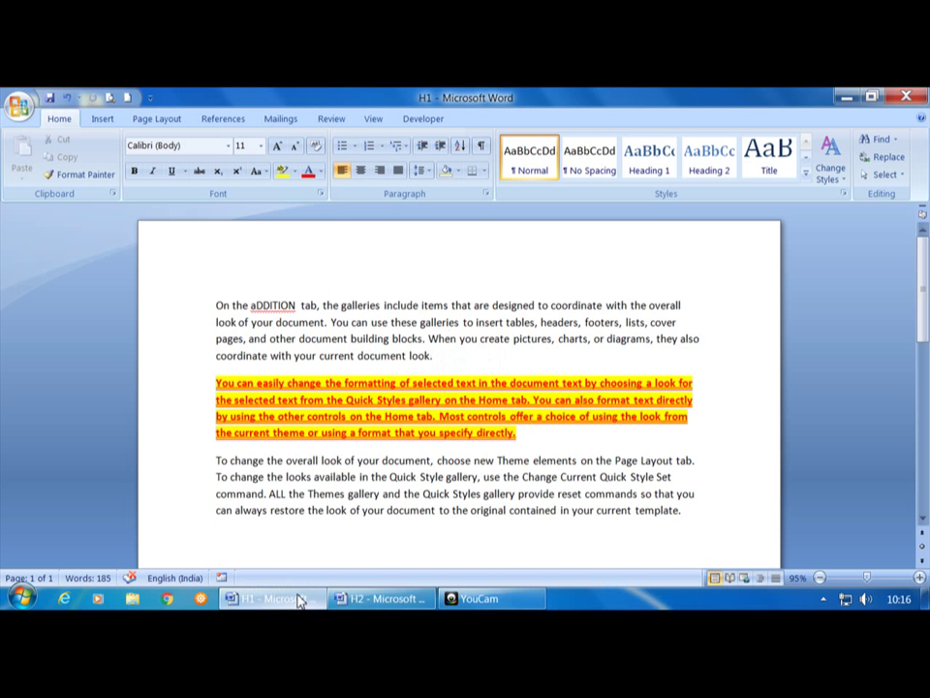
left_click(868, 100)
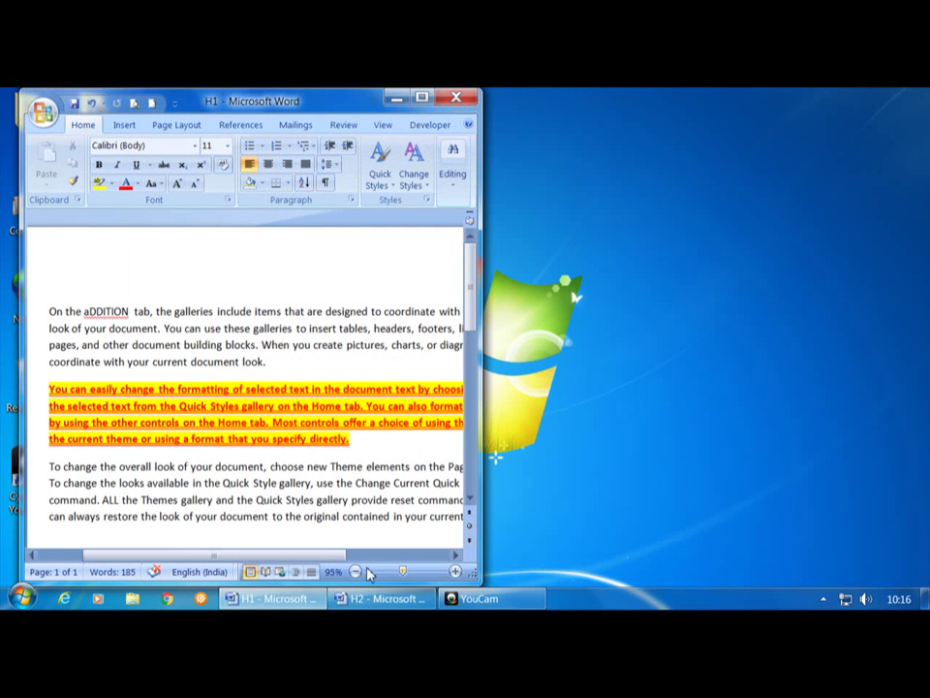
Step: Bring H2 forward from the taskbar and shift its restored window right to uncover H1
left_click(368, 598)
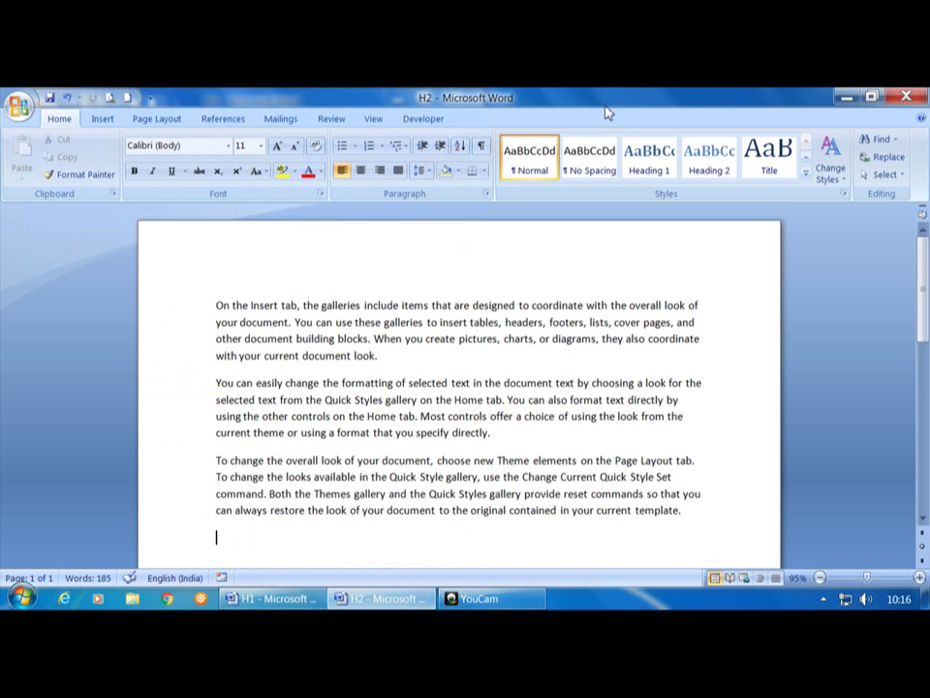
left_click(871, 97)
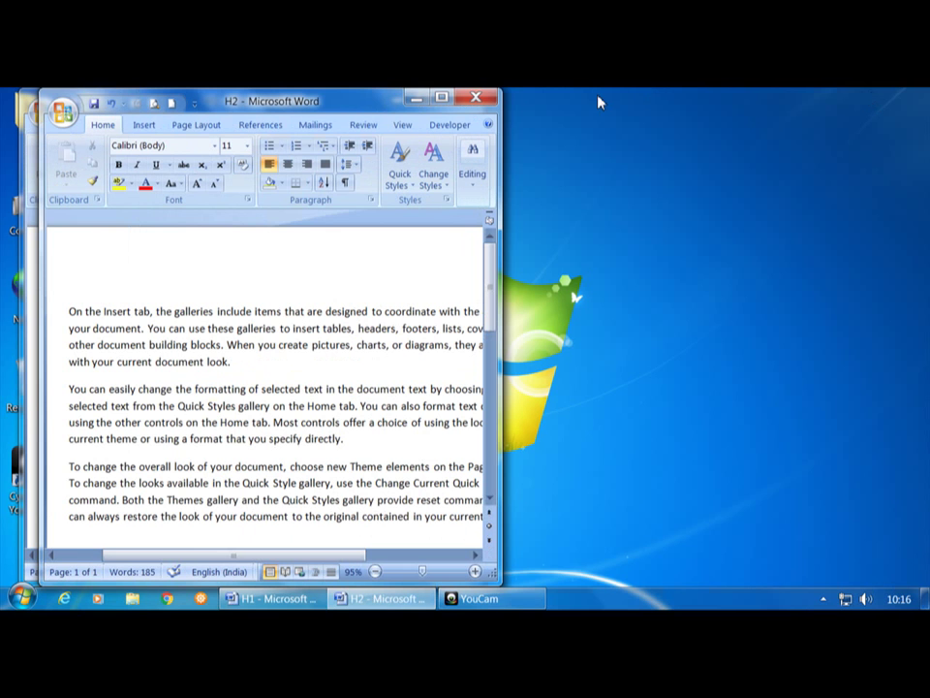
left_click_drag(304, 101, 811, 95)
double_click(746, 95)
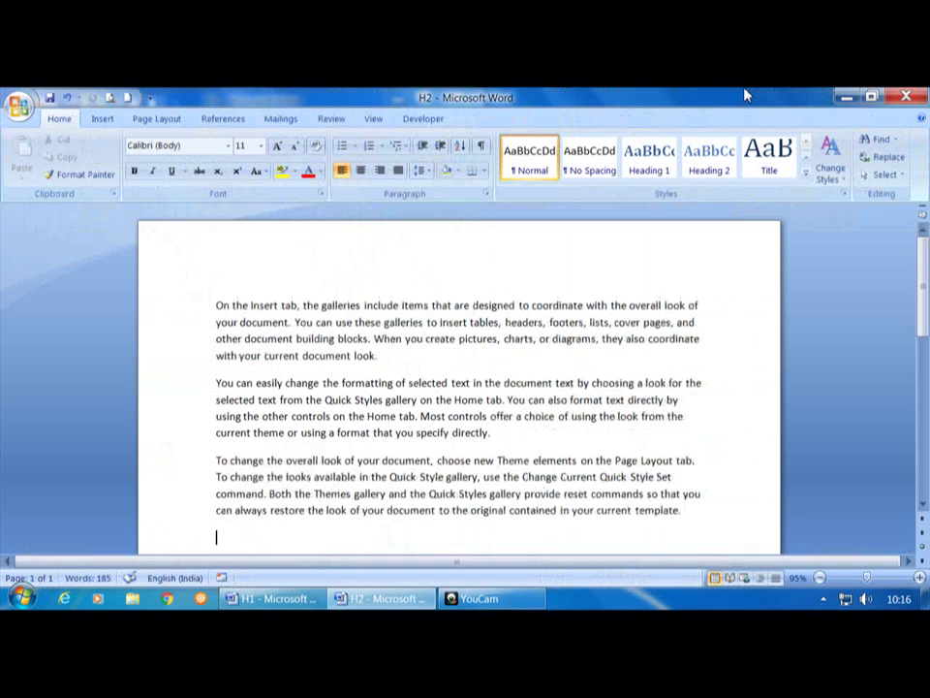
left_click(880, 94)
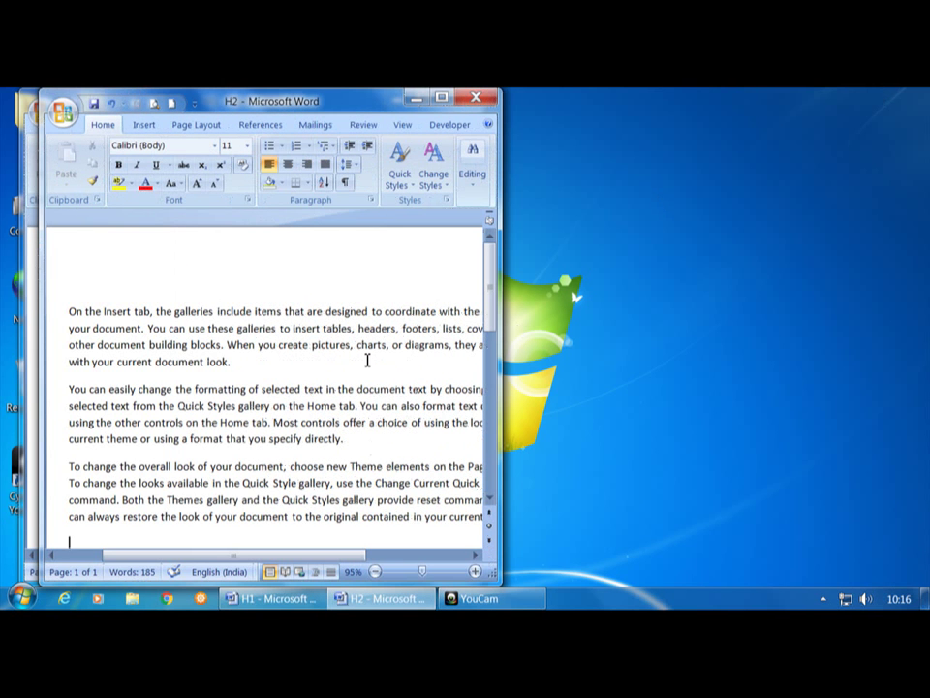
left_click_drag(349, 107, 757, 89)
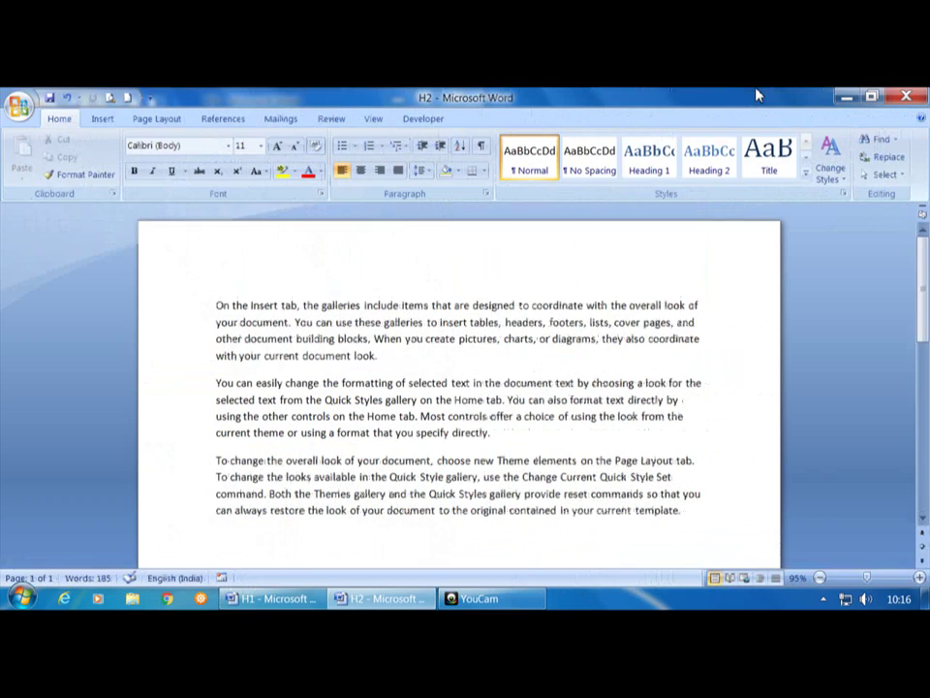
Step: Resize and reposition the H2 window, finishing with it maximized to fill the screen
double_click(758, 94)
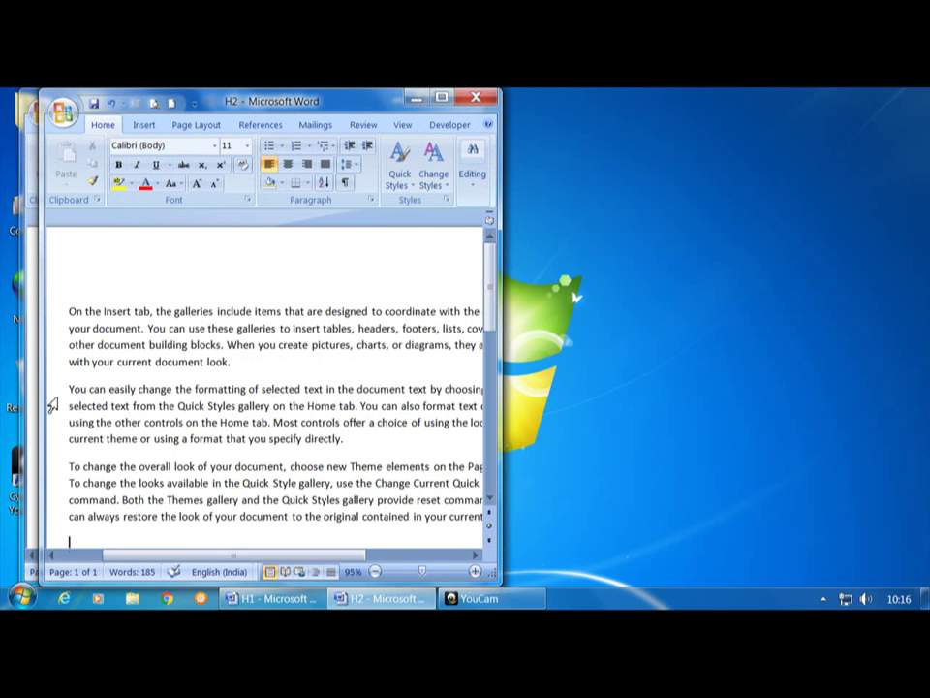
left_click_drag(43, 386, 127, 380)
left_click_drag(403, 97, 715, 93)
double_click(721, 94)
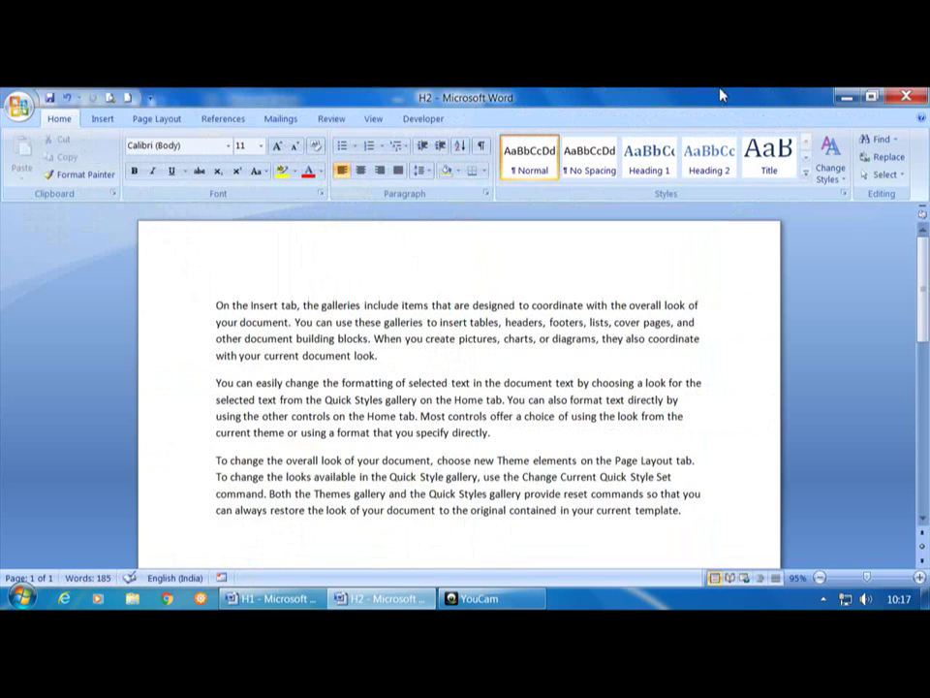
left_click(873, 97)
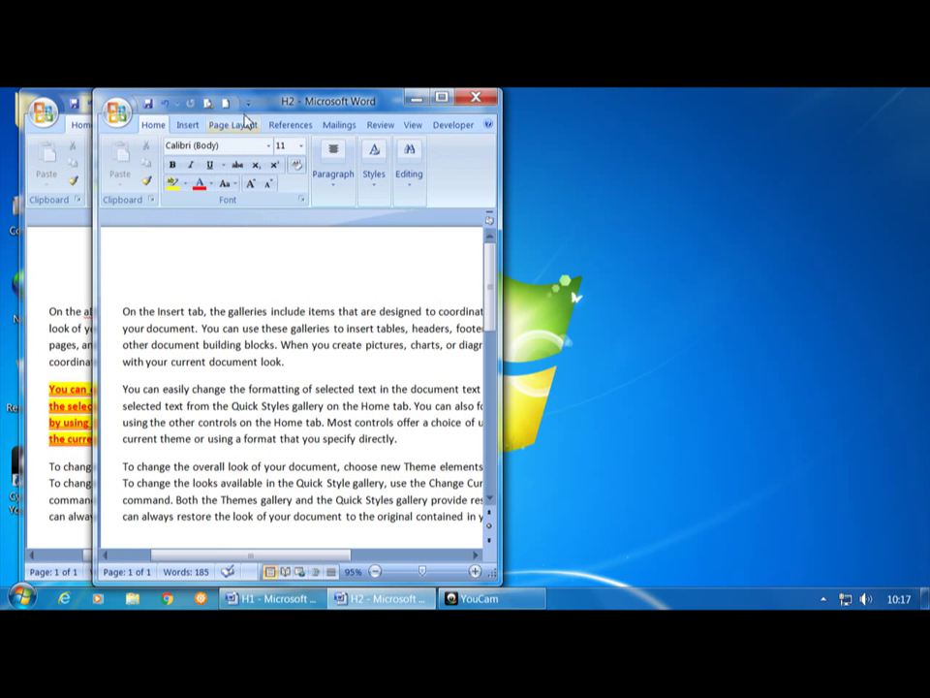
left_click_drag(281, 112, 544, 95)
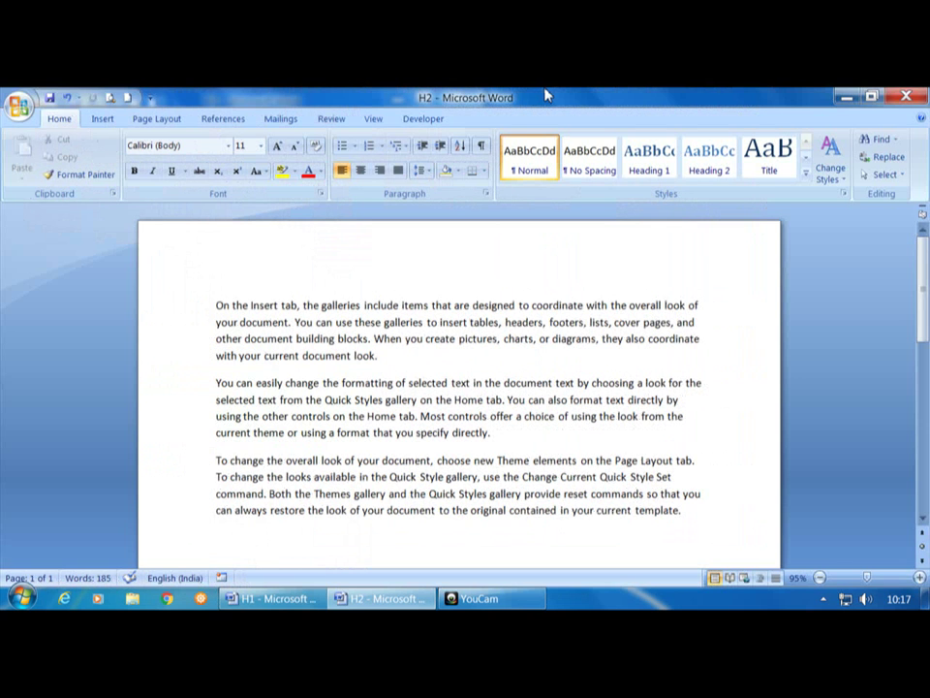
Step: Close H2 and maximize H1, then reopen H2 from the desktop to check it and close it
left_click(900, 96)
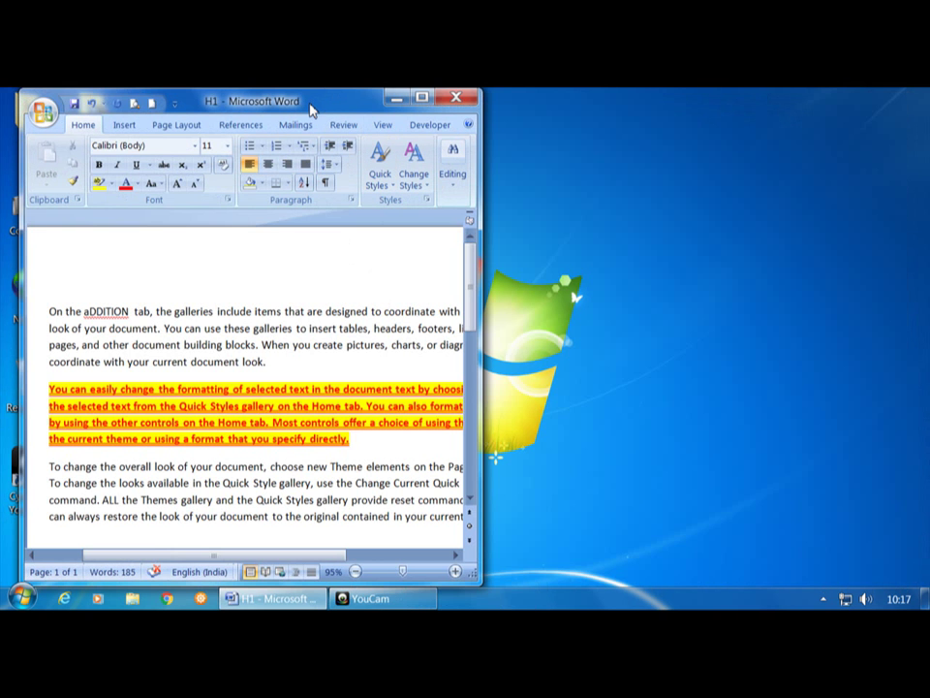
left_click_drag(310, 109, 634, 95)
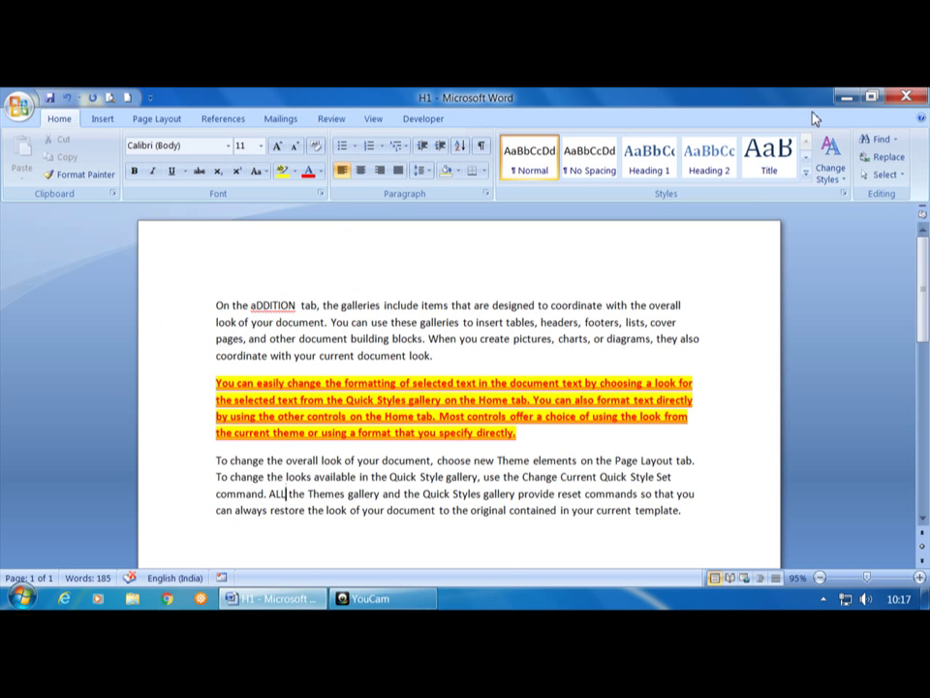
left_click(846, 102)
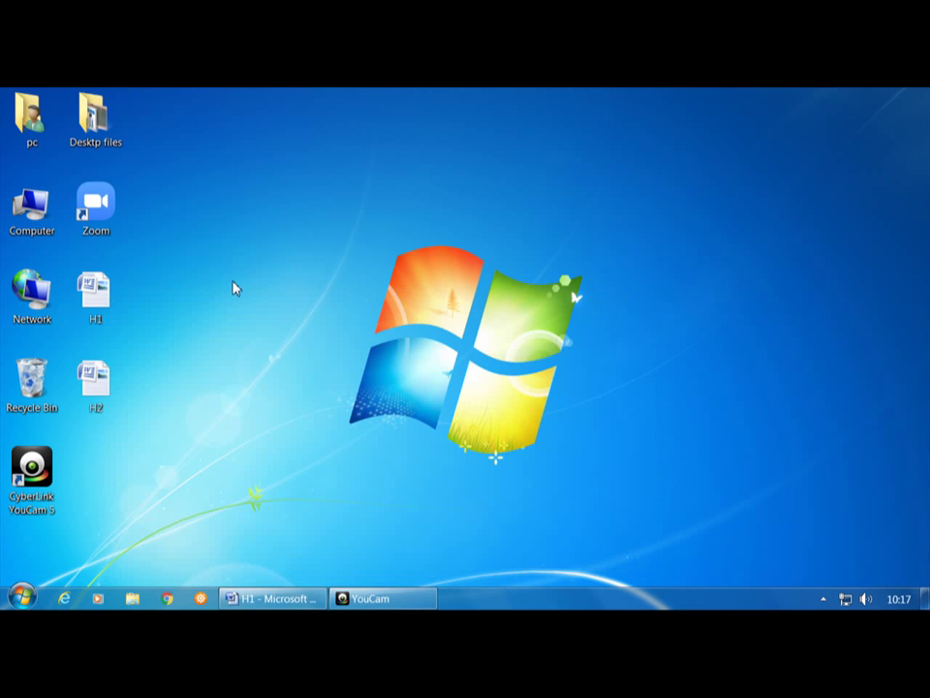
double_click(108, 368)
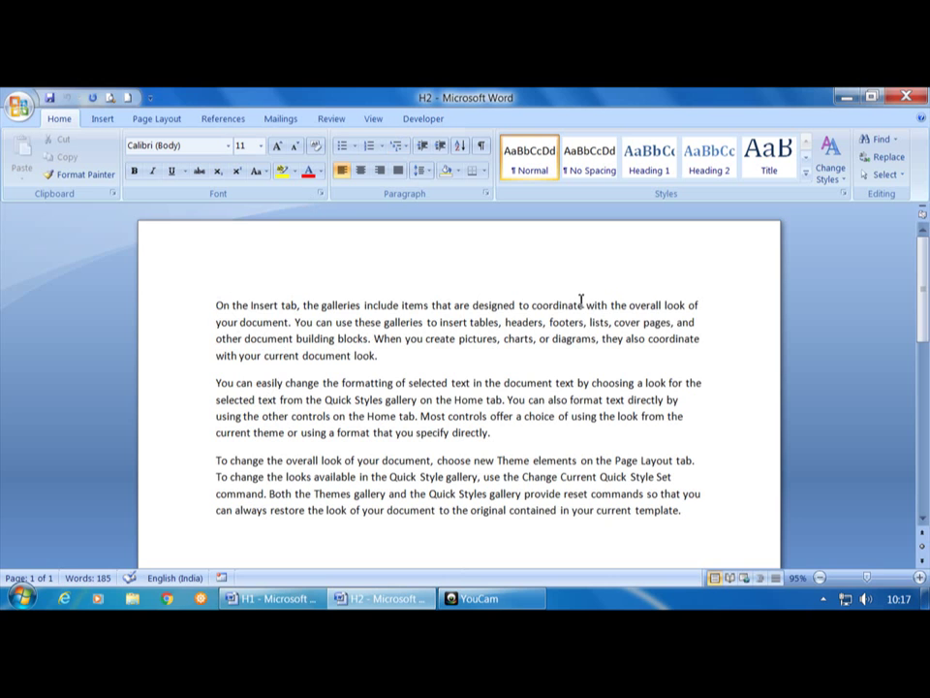
left_click(906, 100)
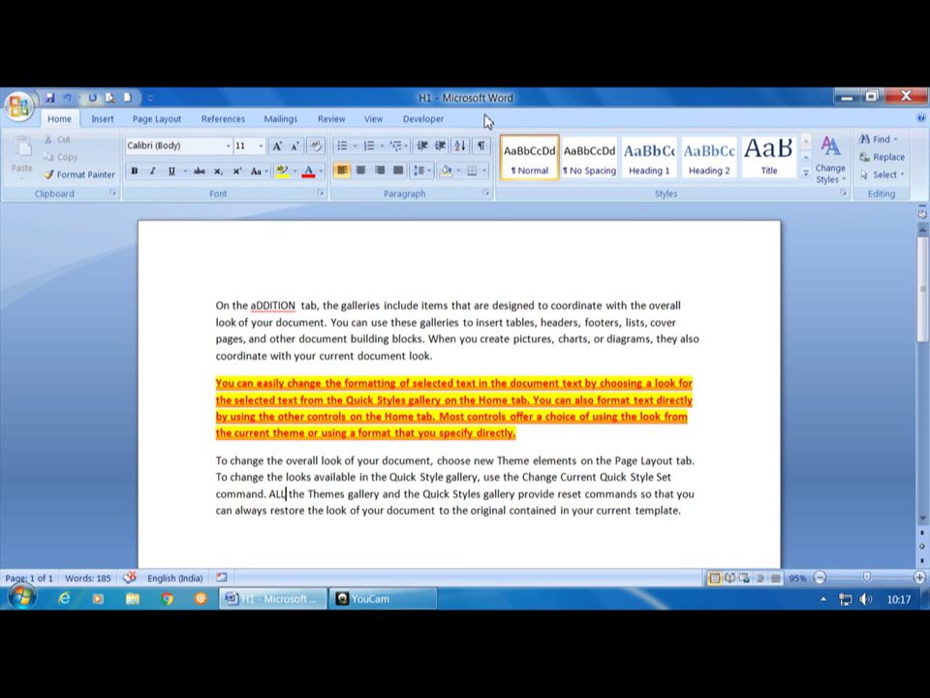
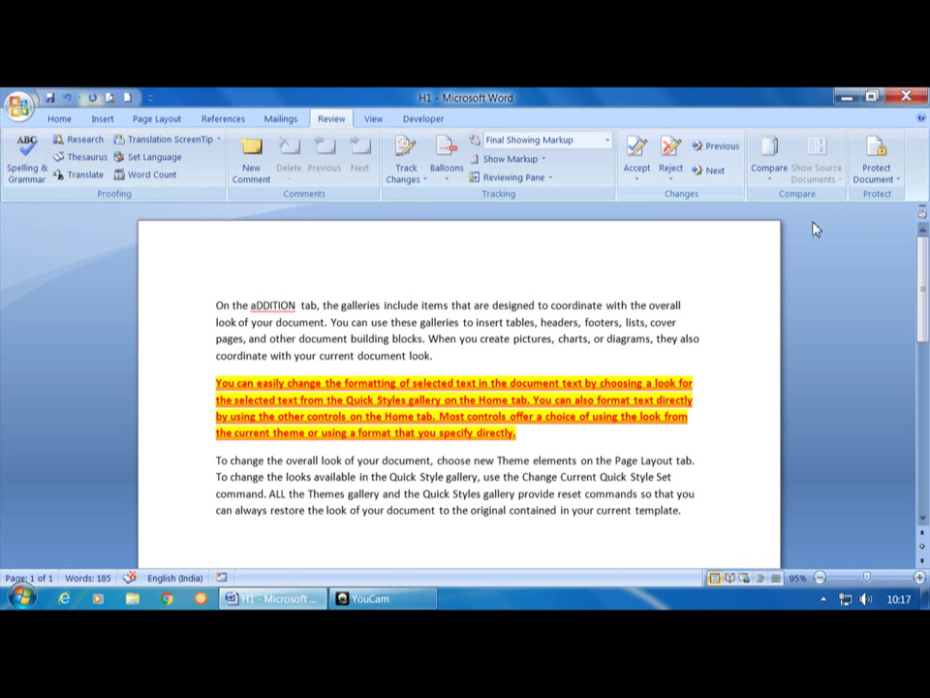
Step: Open the Compare Documents dialog from the Review tab's Compare menu
left_click(771, 184)
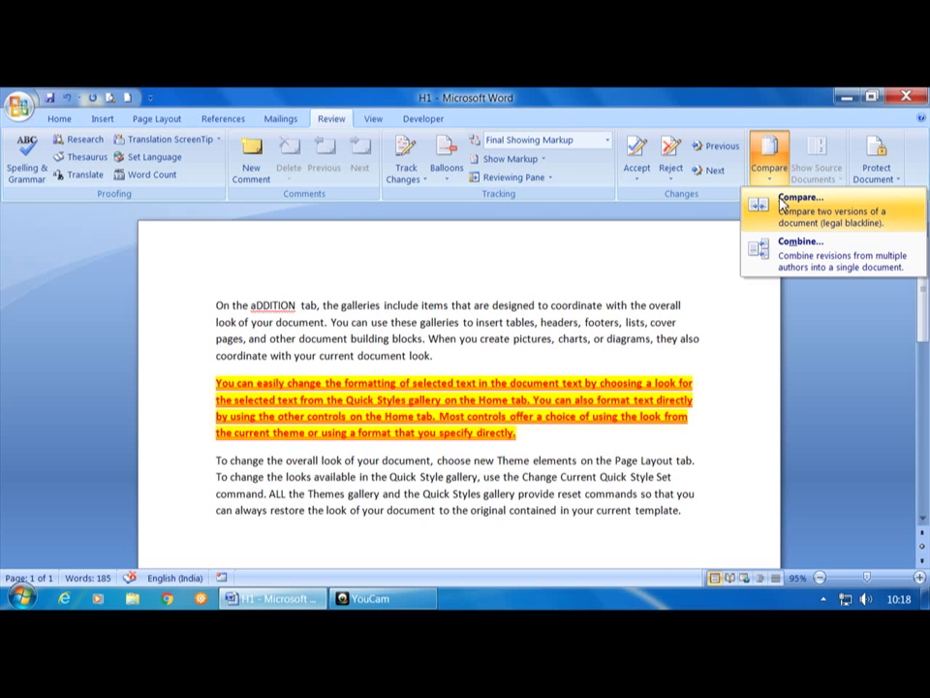
left_click(783, 204)
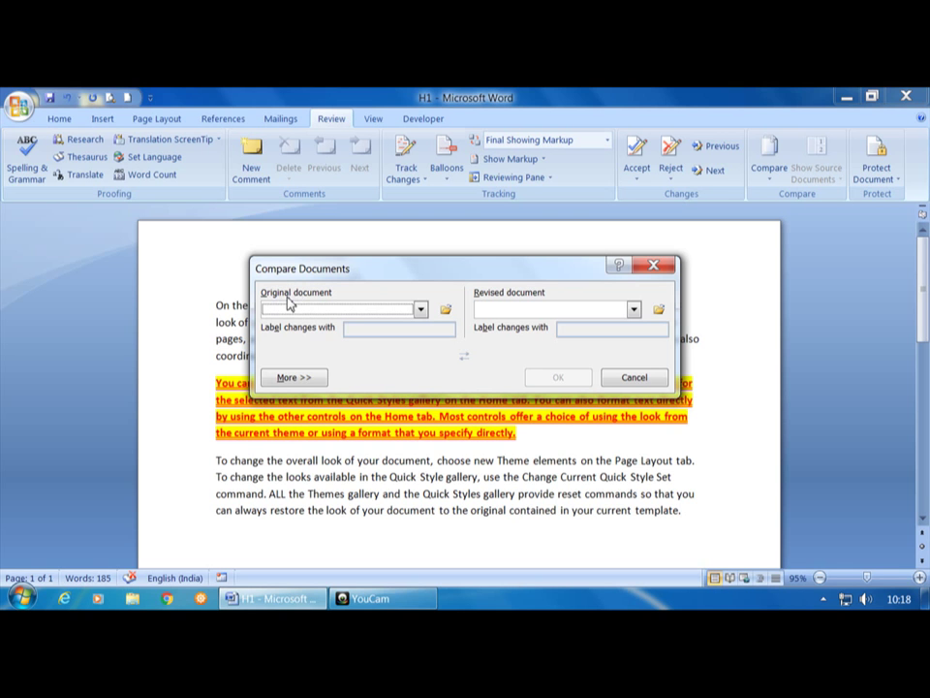
Step: Compare H1 as the original document against h2 as the revised document
left_click(420, 309)
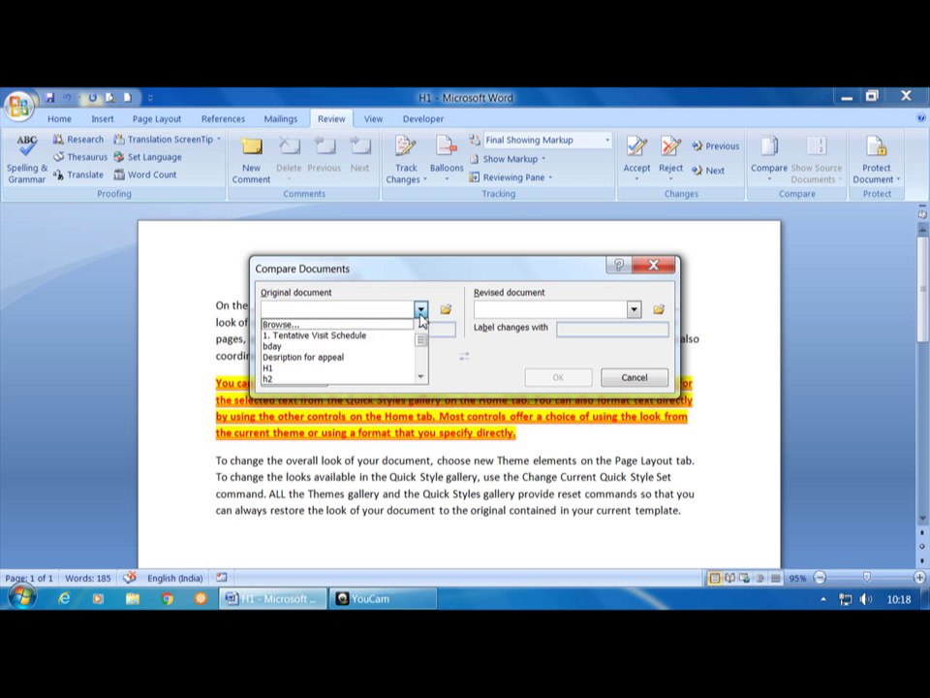
left_click(330, 370)
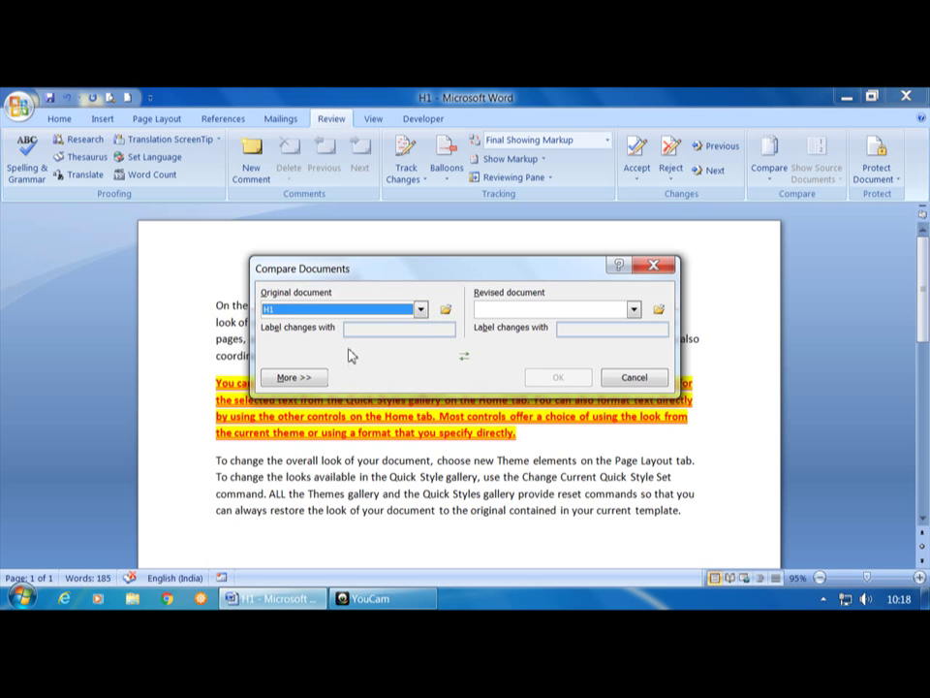
left_click(632, 309)
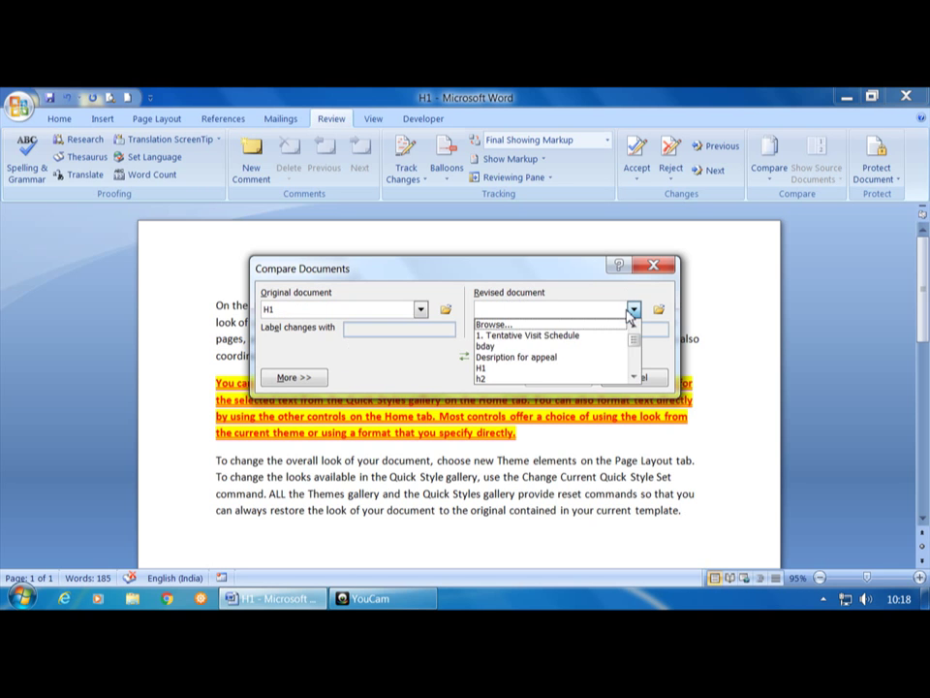
left_click(530, 379)
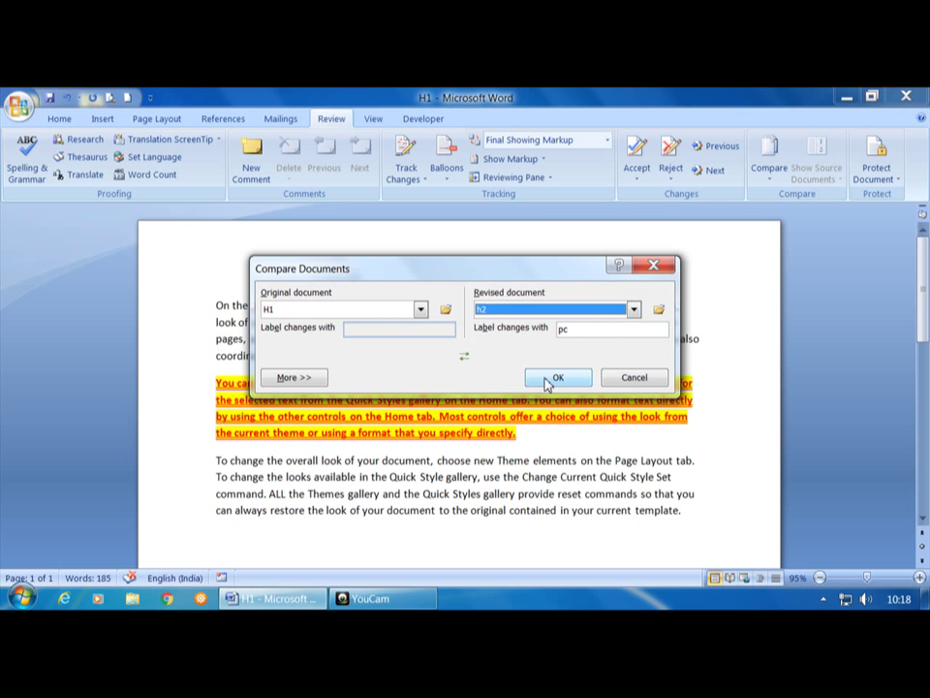
left_click(549, 378)
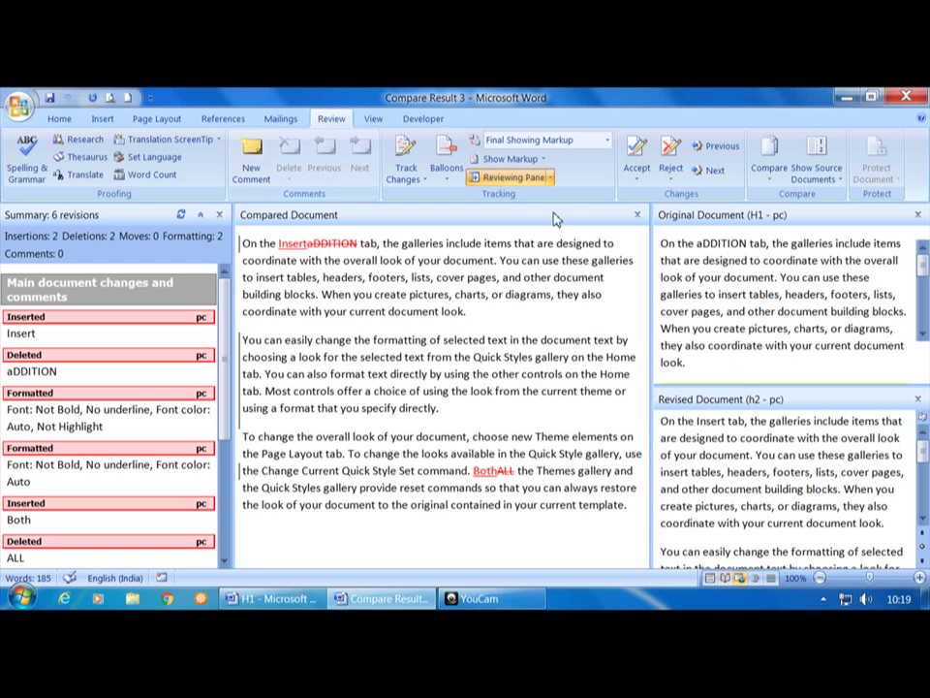
Step: Scroll down the Original Document pane to read H1 and h2 side by side
left_click(922, 336)
left_click(923, 336)
left_click(922, 336)
left_click(923, 336)
left_click(923, 336)
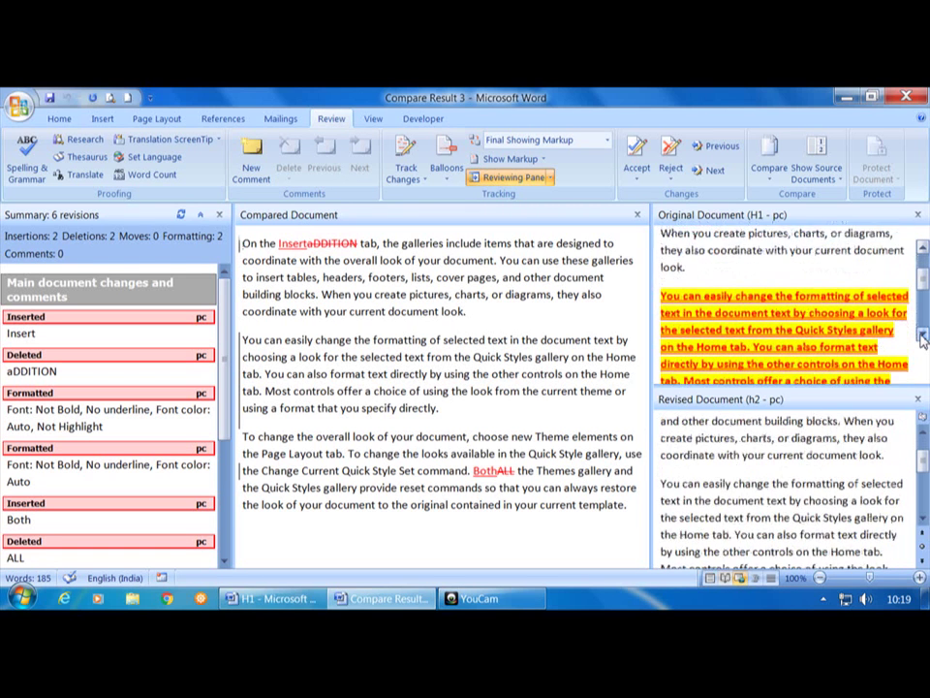
left_click(922, 336)
left_click(923, 336)
left_click(923, 336)
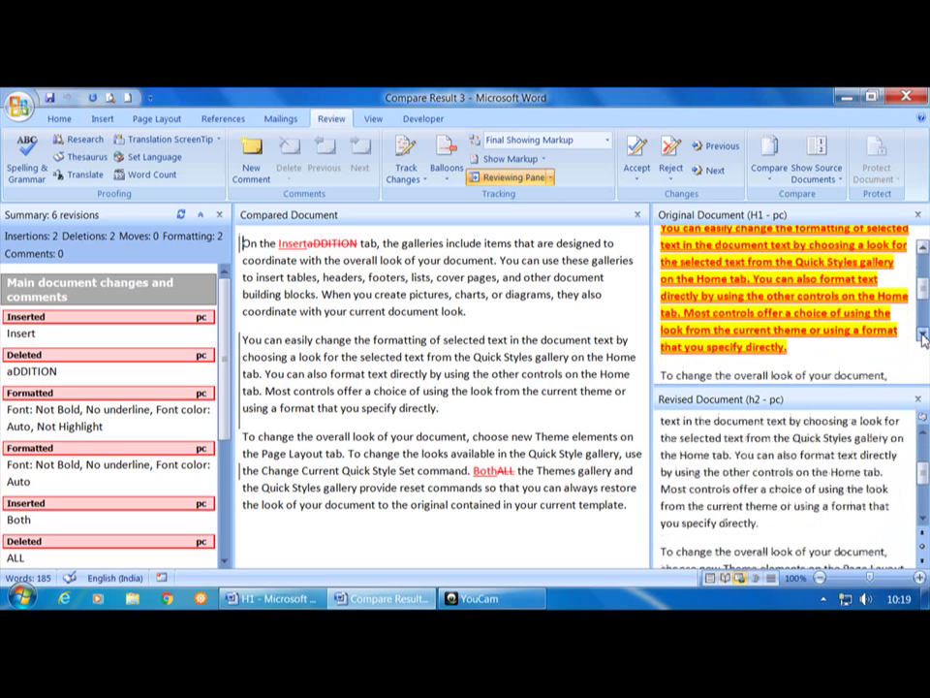
left_click(922, 336)
left_click(923, 336)
left_click(922, 336)
left_click(923, 337)
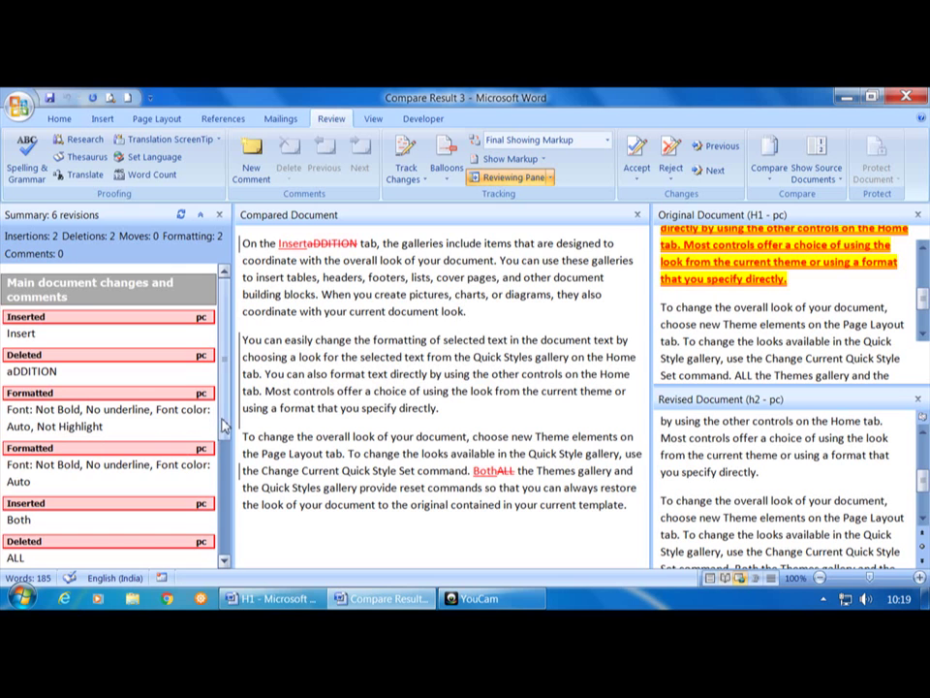
Step: Close Compare Result 3 without saving it, returning to H1
left_click_drag(223, 426, 231, 477)
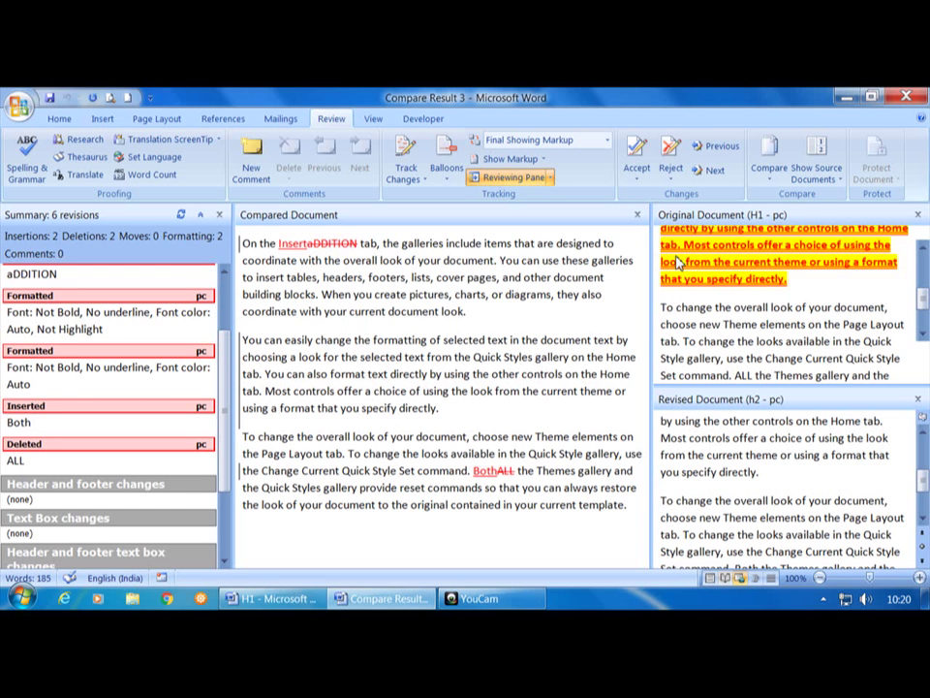
left_click(901, 96)
left_click(468, 389)
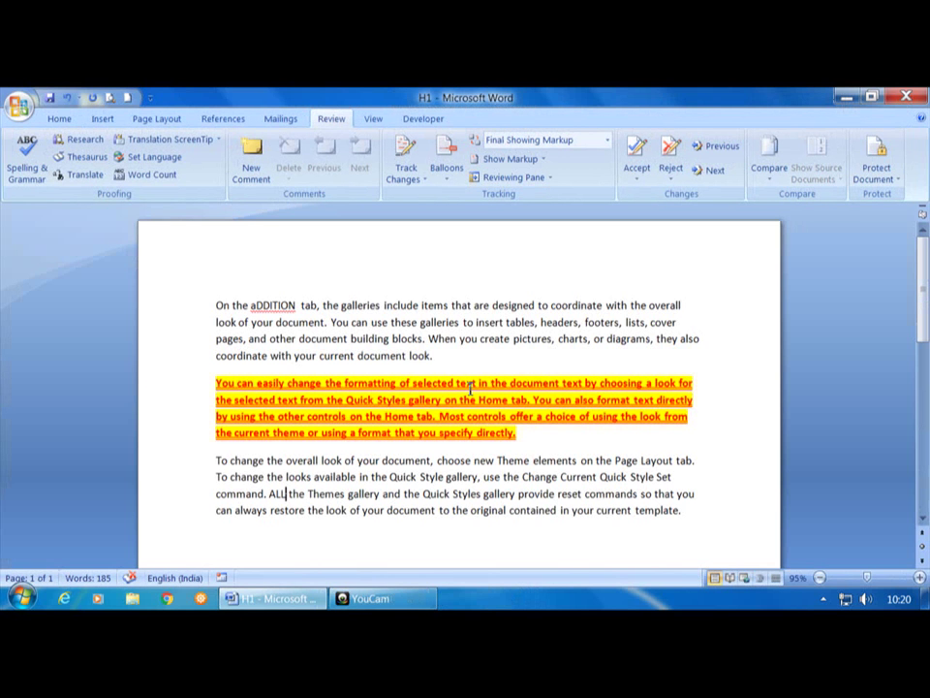
Step: Add 'HELLO EVERYONE.... GOOD MORNING' as a new first line of H1 and save it
left_click(216, 304)
key("Return")
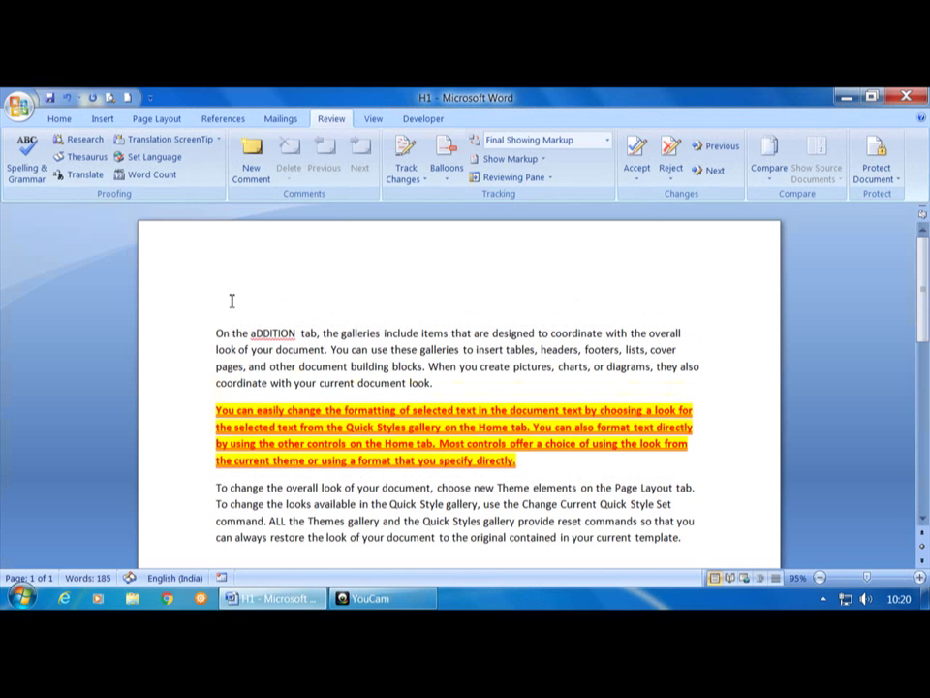
type("HELLO EVERYON")
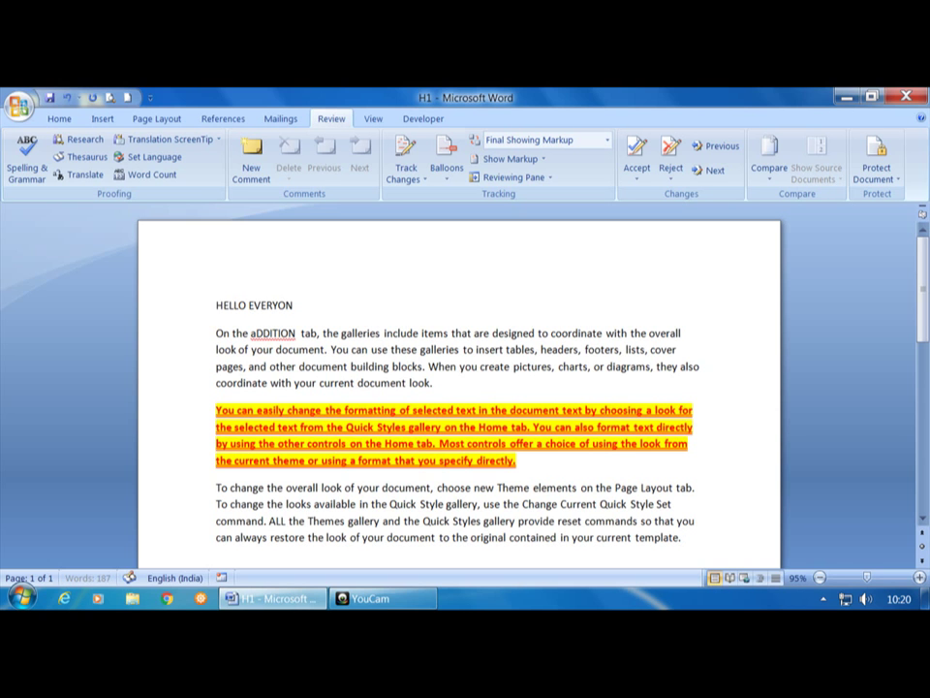
type("E....  GOOD MORNING")
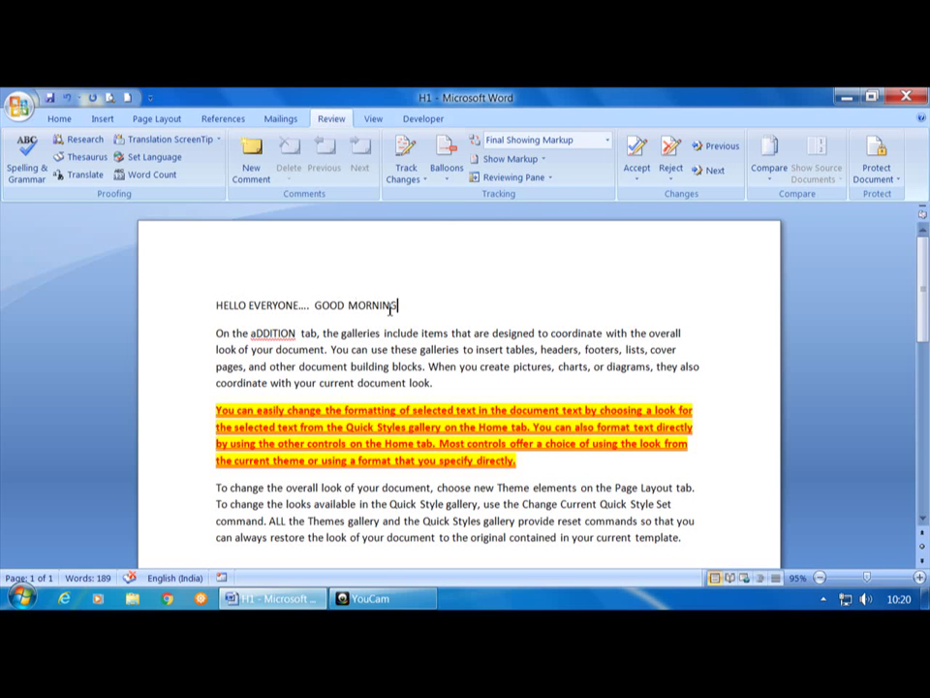
left_click(51, 98)
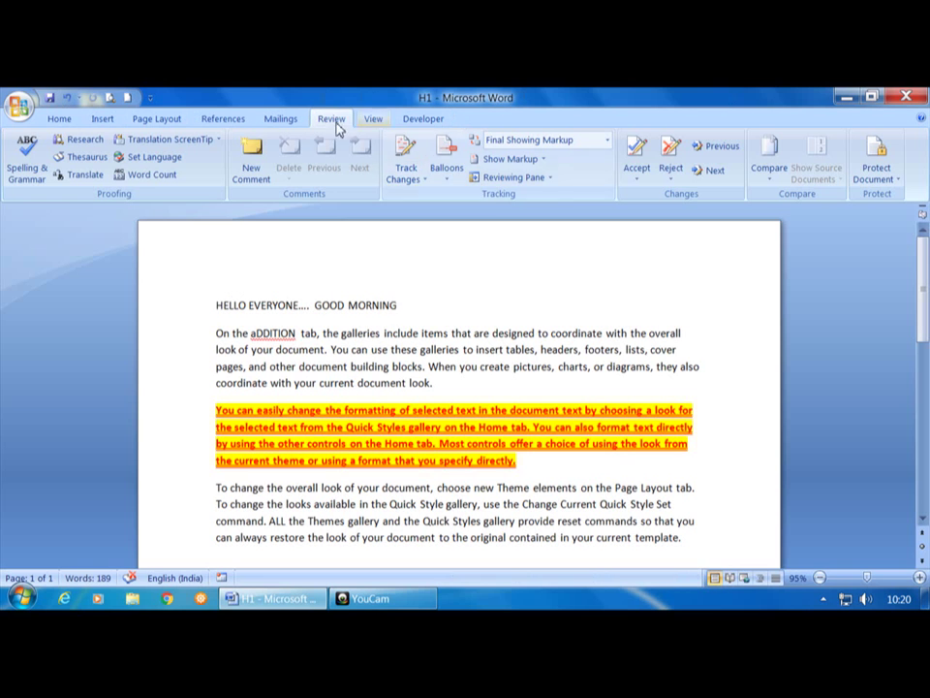
Step: Combine H1 as the original with h2 as the revised document
left_click(770, 180)
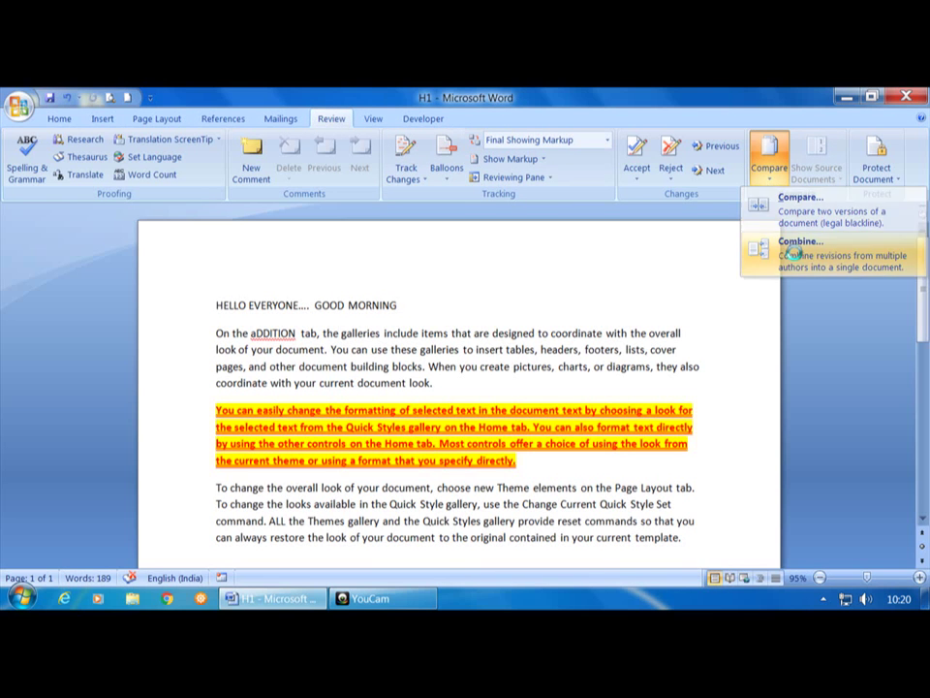
left_click(793, 254)
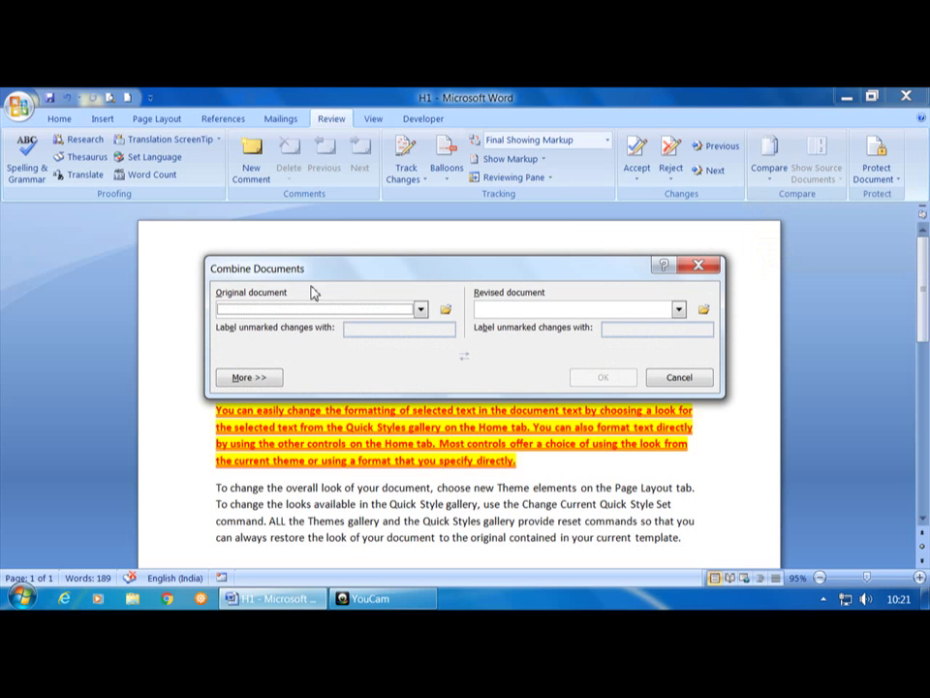
left_click(419, 309)
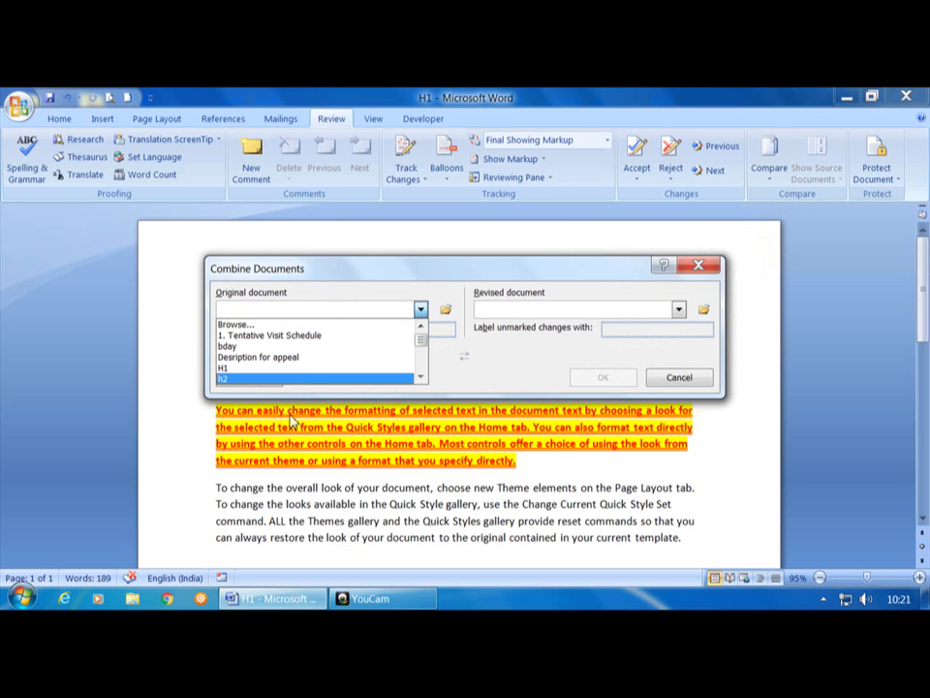
left_click(291, 368)
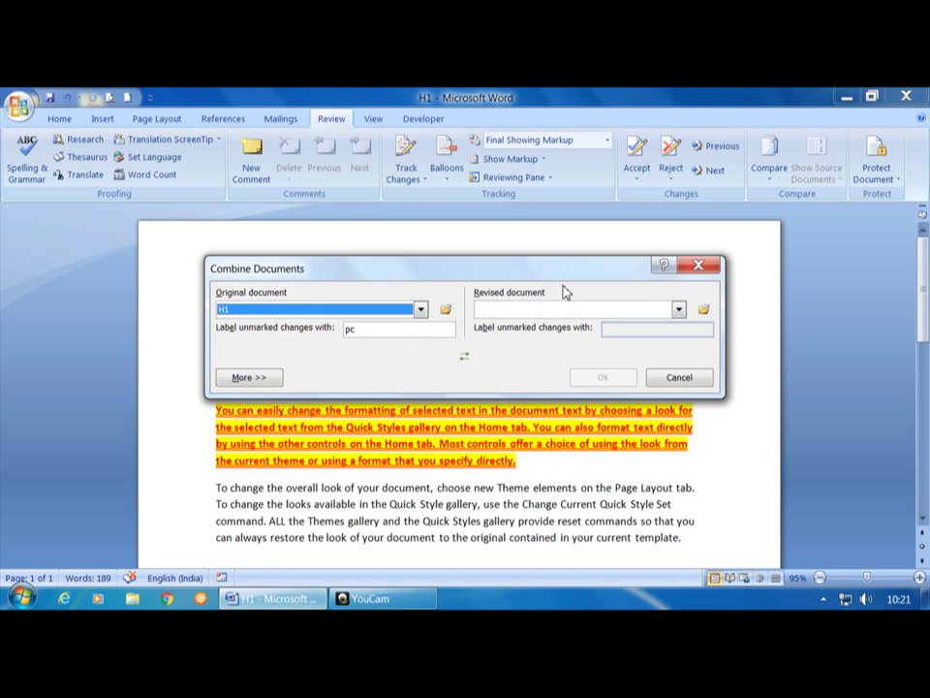
left_click(677, 309)
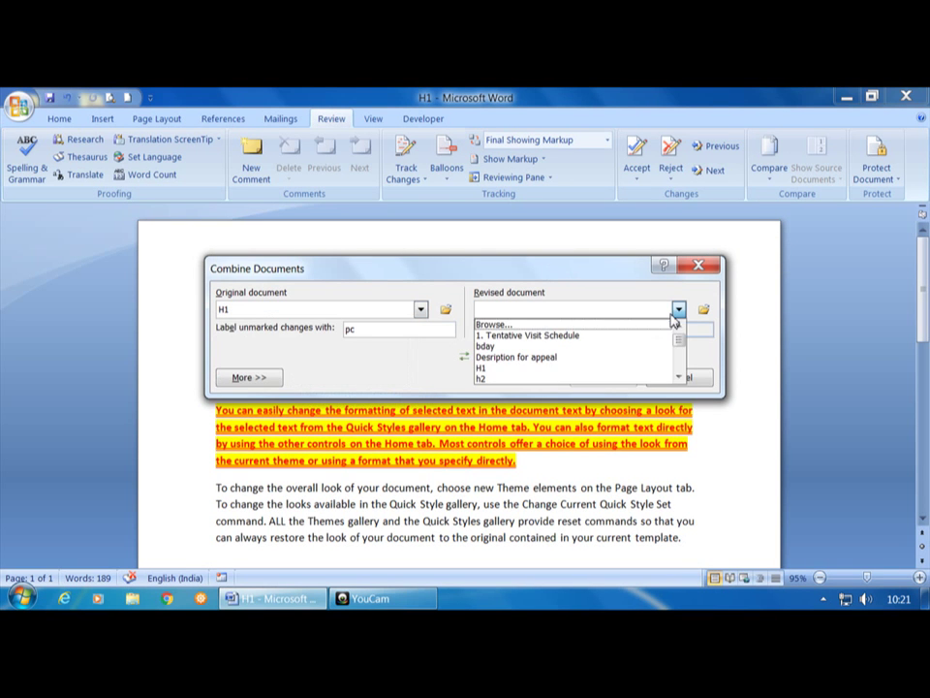
left_click(604, 378)
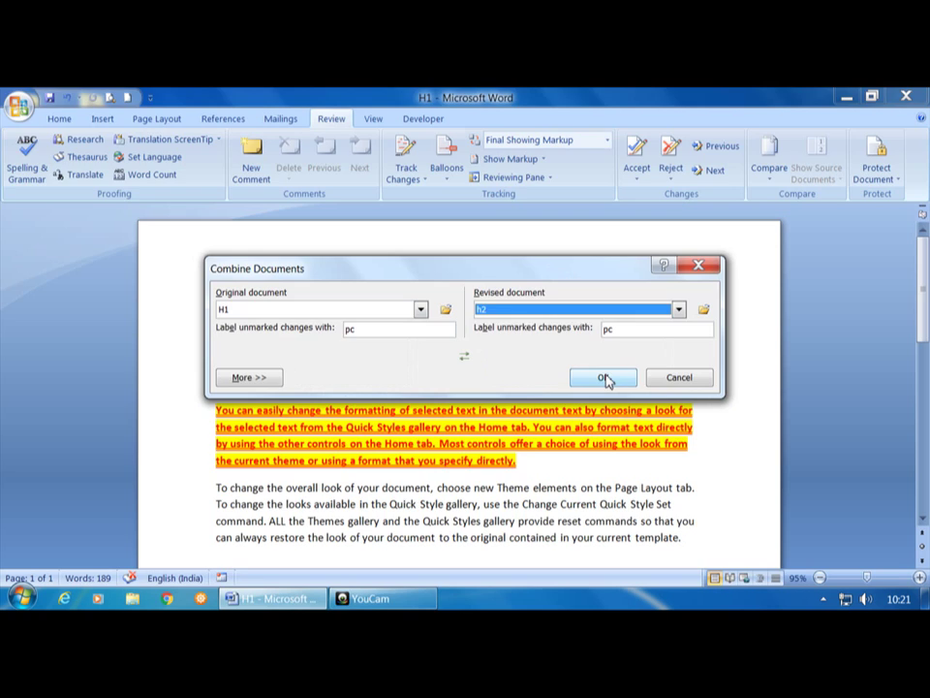
left_click(603, 378)
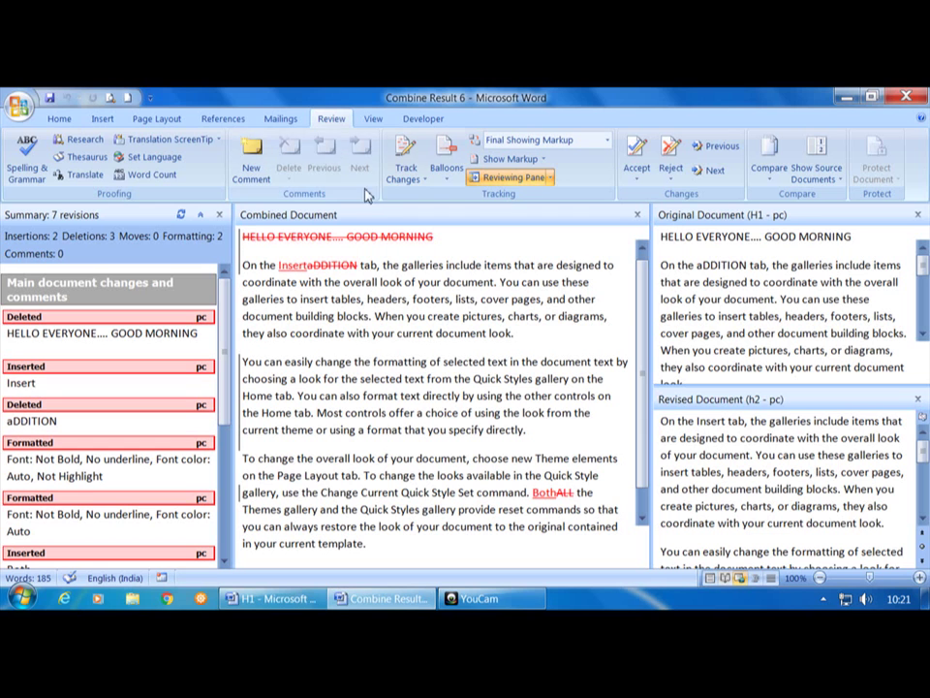
Step: Check the Compare menu options, then close the Combine Result 6 window
left_click(763, 184)
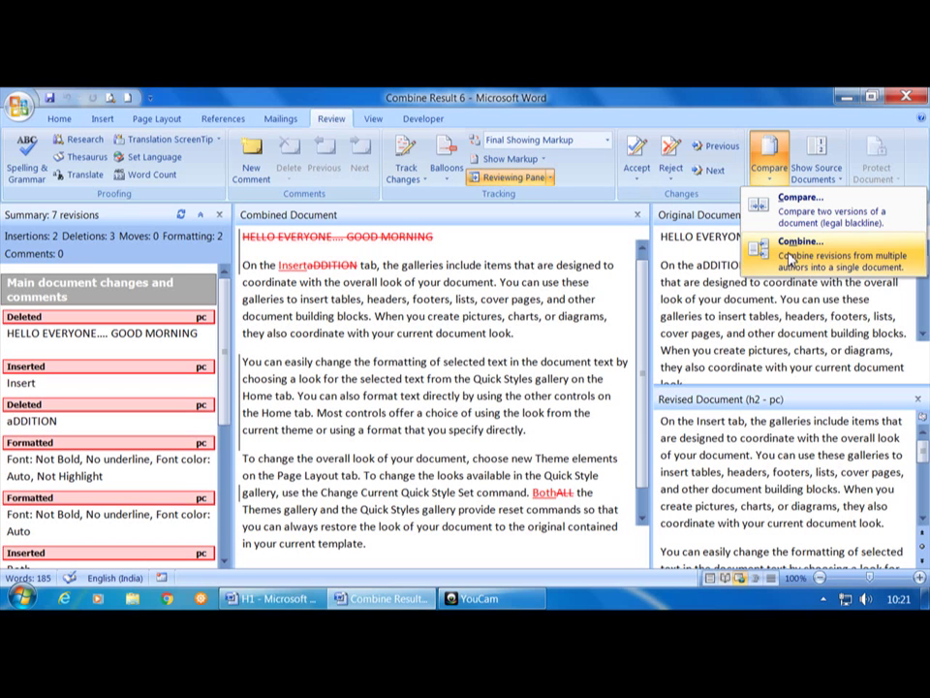
left_click(790, 252)
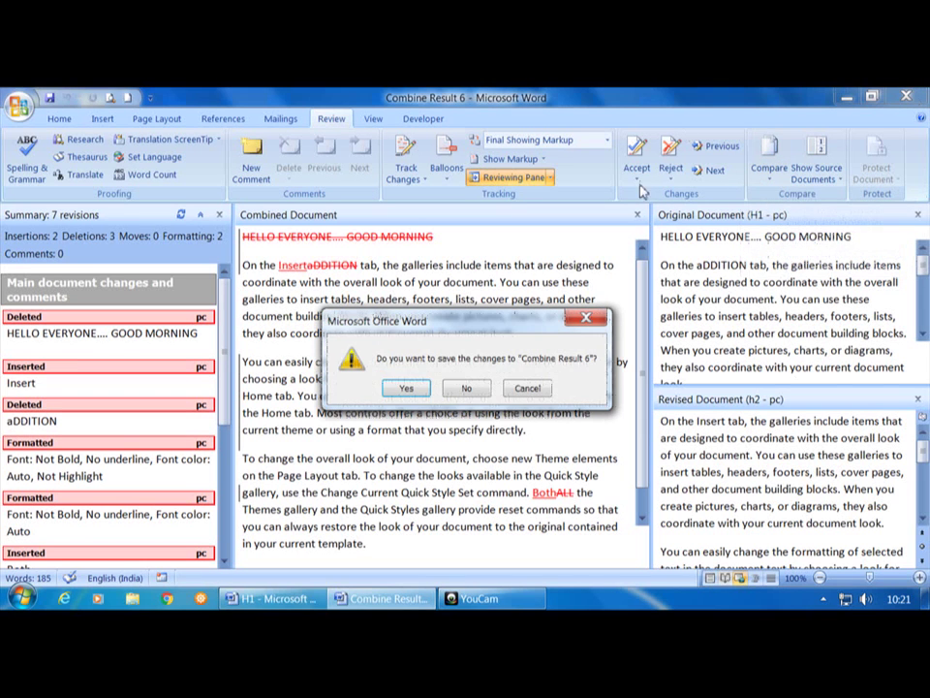
Step: Decline saving Combine Result 6 so it closes unsaved
left_click(466, 387)
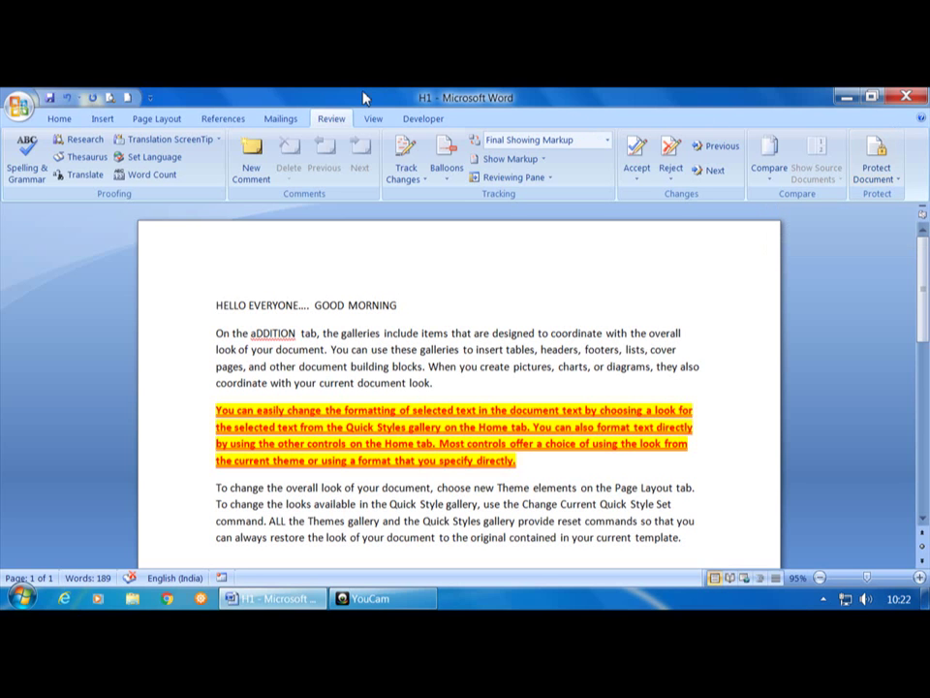
Step: Open the Restrict Formatting and Editing pane from Protect Document
left_click(899, 182)
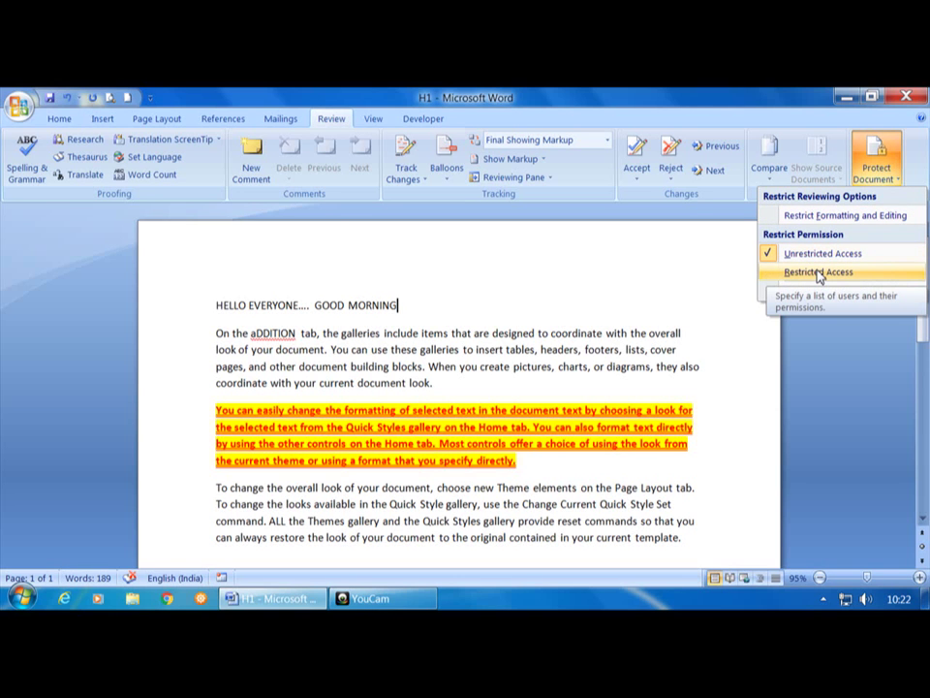
left_click(829, 215)
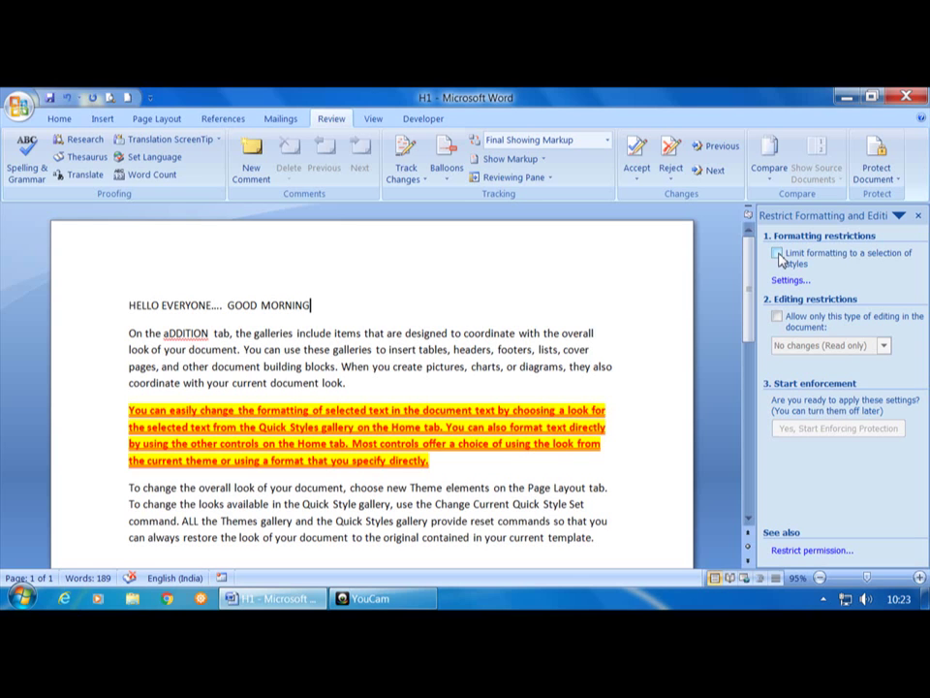
Step: Limit formatting to selected styles, allow only No changes (Read only) editing except for Everyone, and enforce protection
left_click(778, 255)
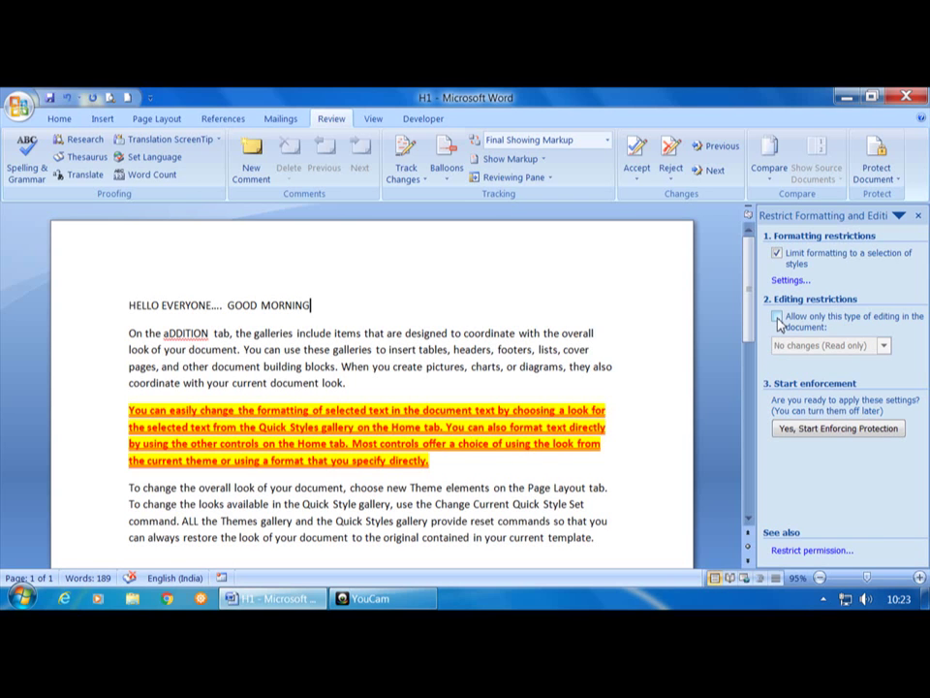
left_click(777, 317)
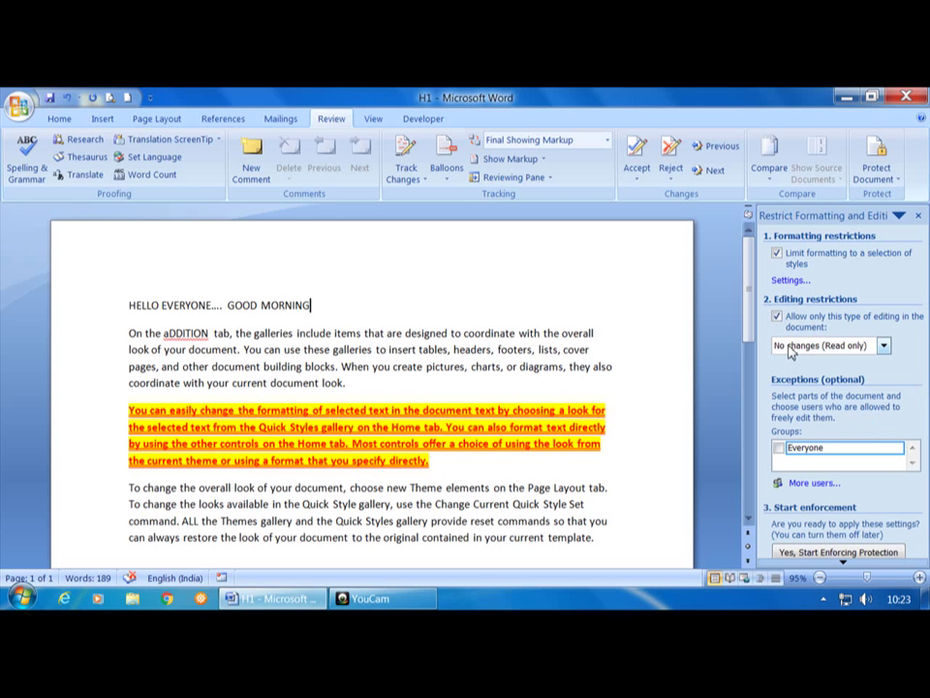
left_click(883, 345)
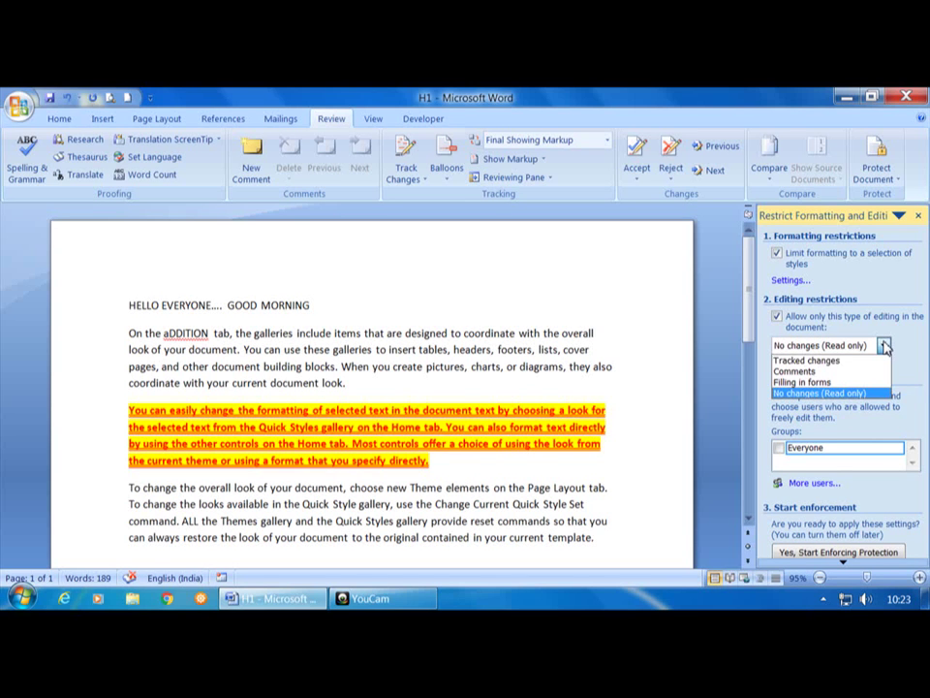
left_click(820, 394)
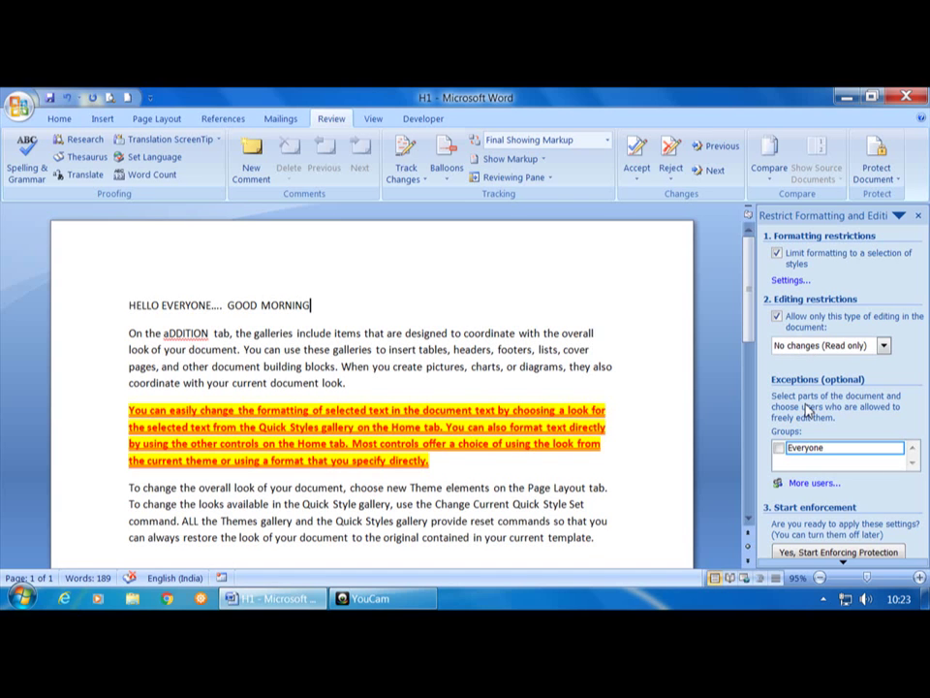
left_click(778, 449)
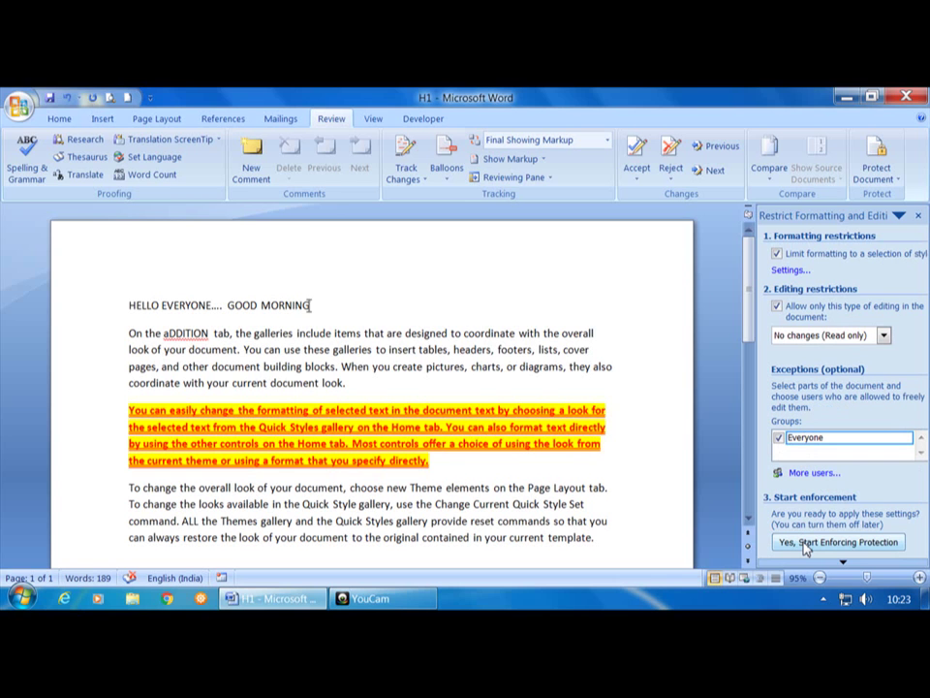
left_click(806, 545)
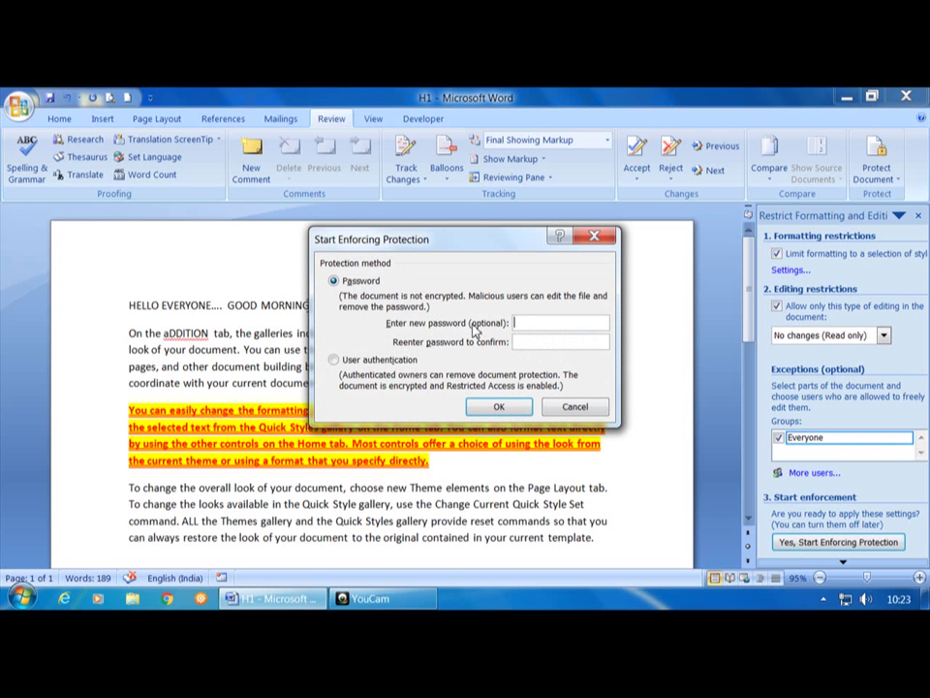
Step: Enter the protection password for H1 in Start Enforcing Protection and confirm it
left_click(496, 407)
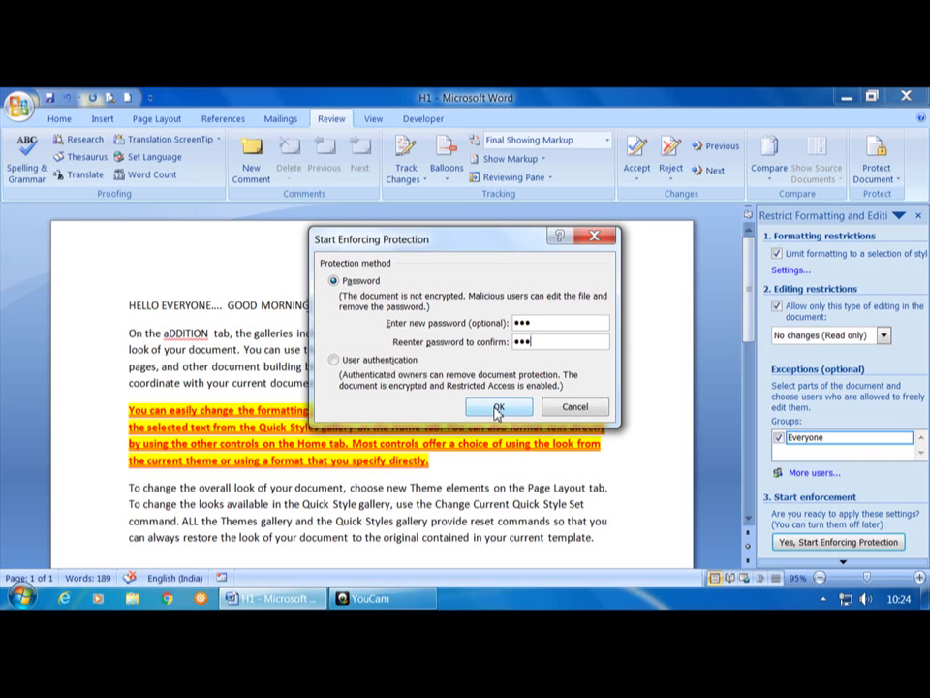
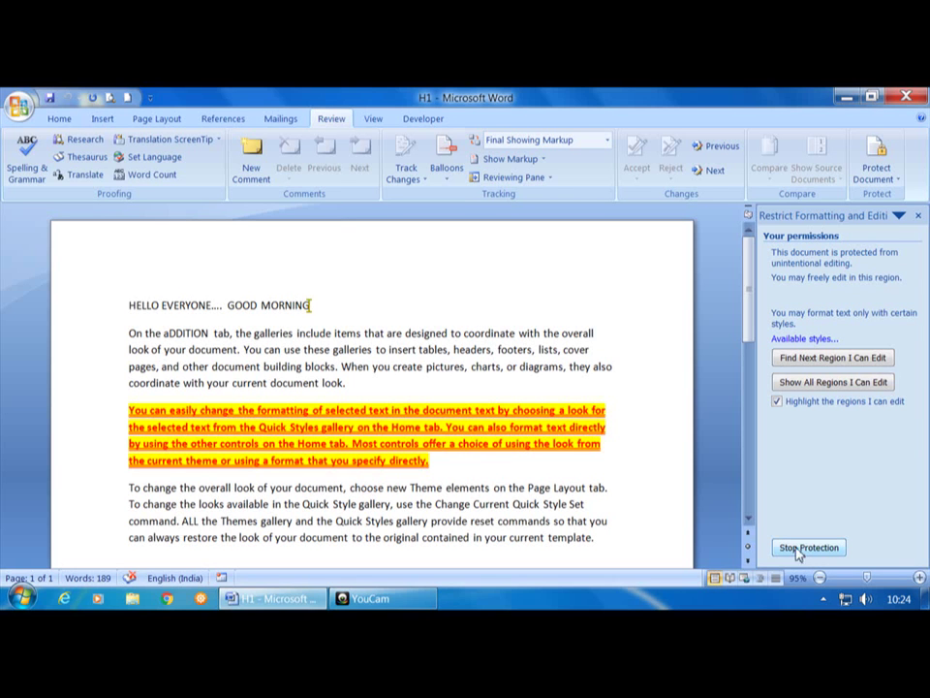
left_click(230, 308)
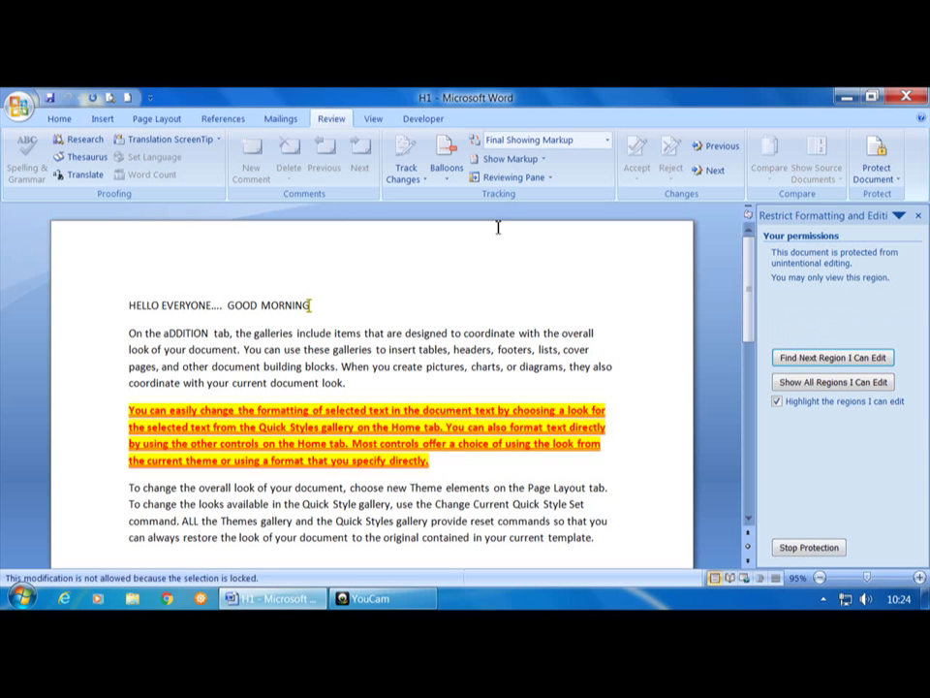
double_click(498, 227)
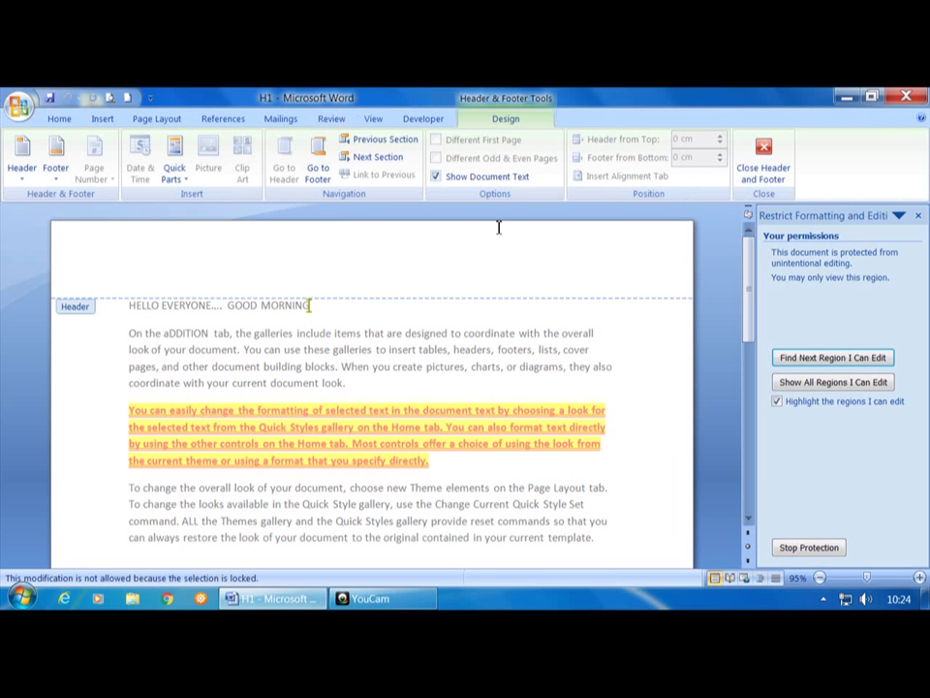
double_click(550, 347)
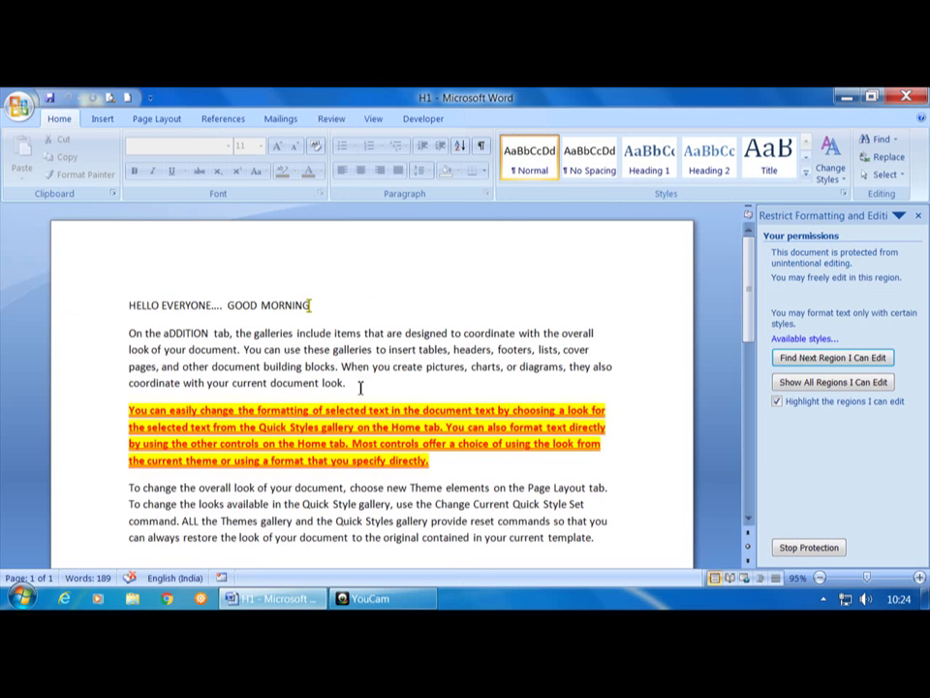
left_click(360, 386)
key("Return")
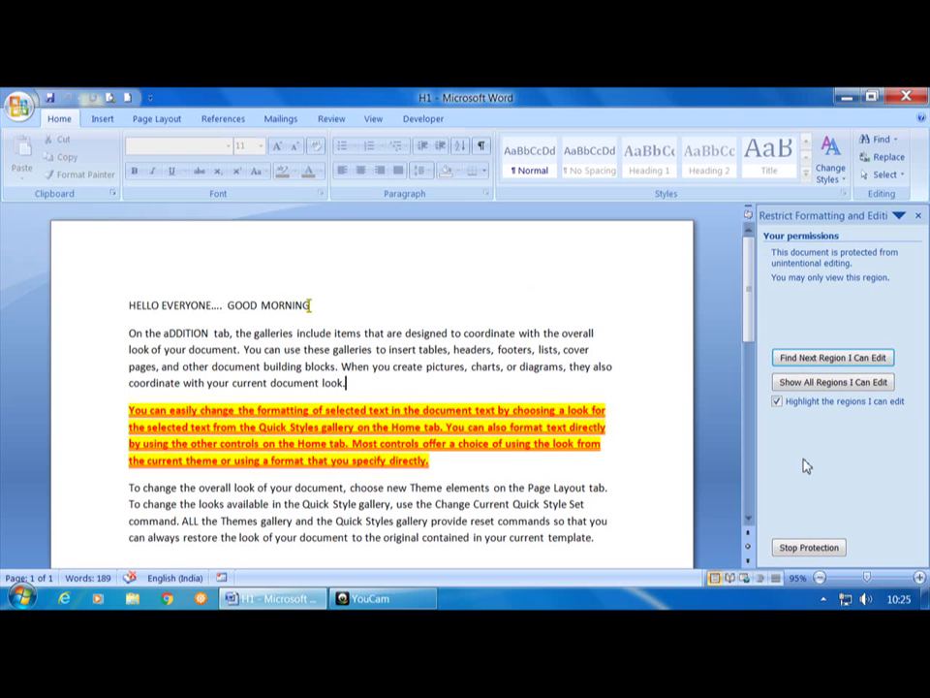
Step: Stop the document protection by entering the document password in the unprotect prompt
left_click(809, 549)
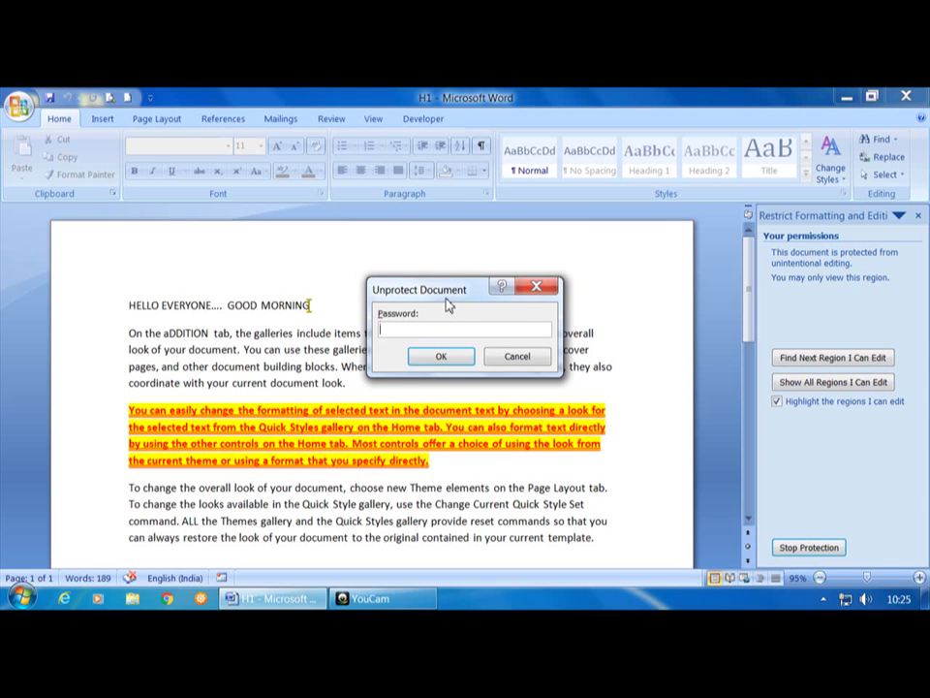
left_click(441, 358)
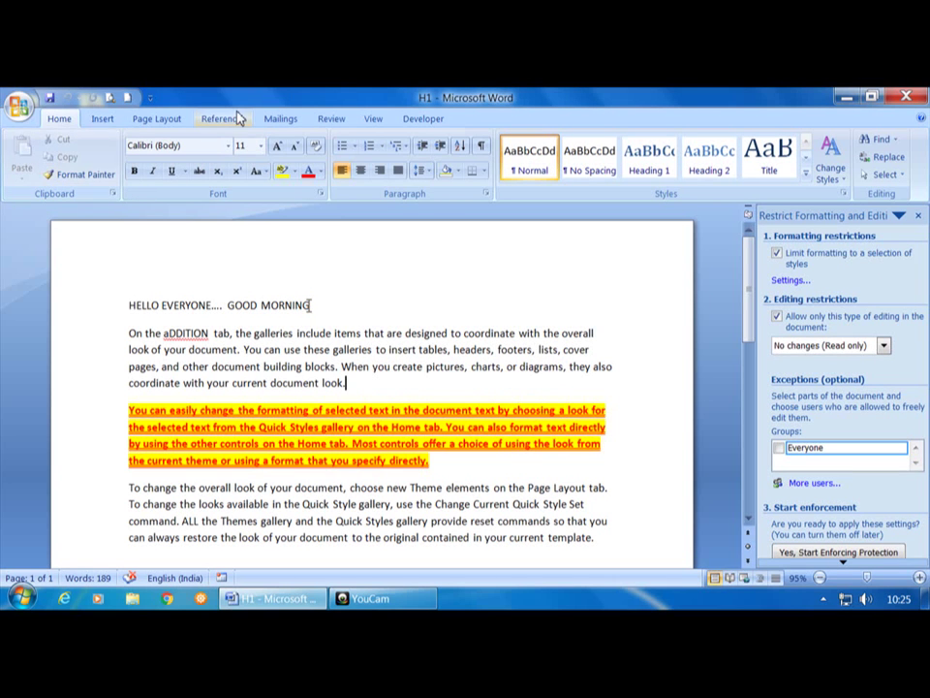
Step: Add test text 'BHMDVBJKDSBNGVJKSDN', make the heading and first paragraph bold, italic, underlined, then return to Review
type("BH")
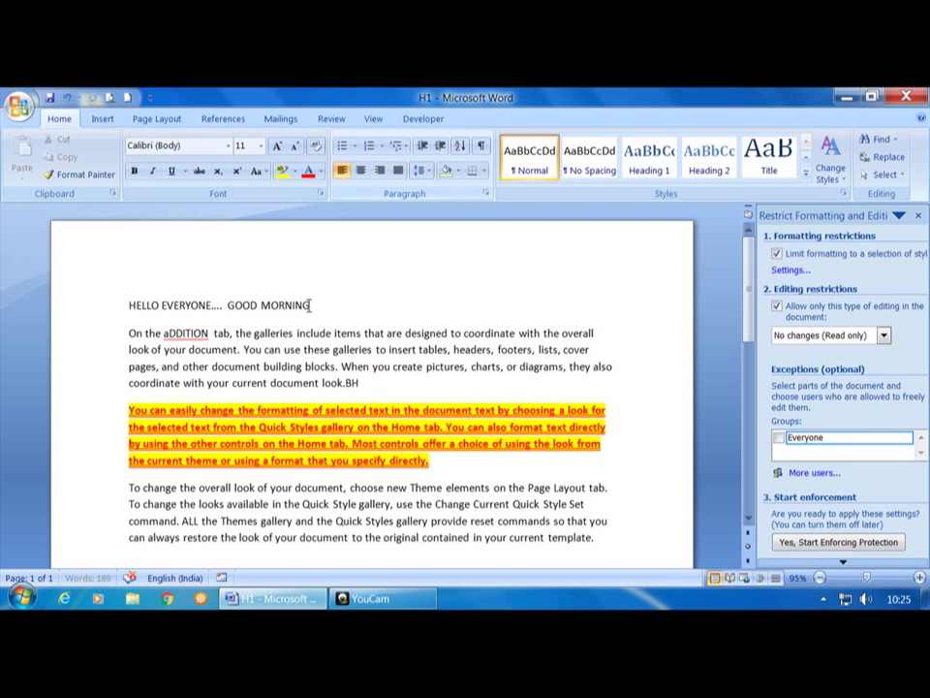
type("MDVBJKDSBNGVJKSDN")
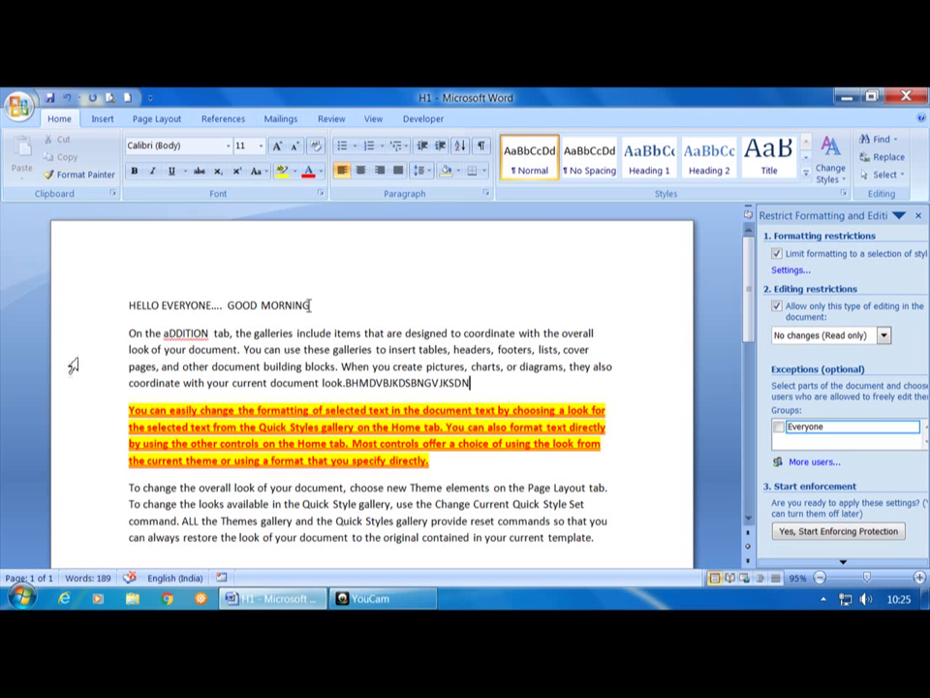
left_click_drag(128, 305, 539, 372)
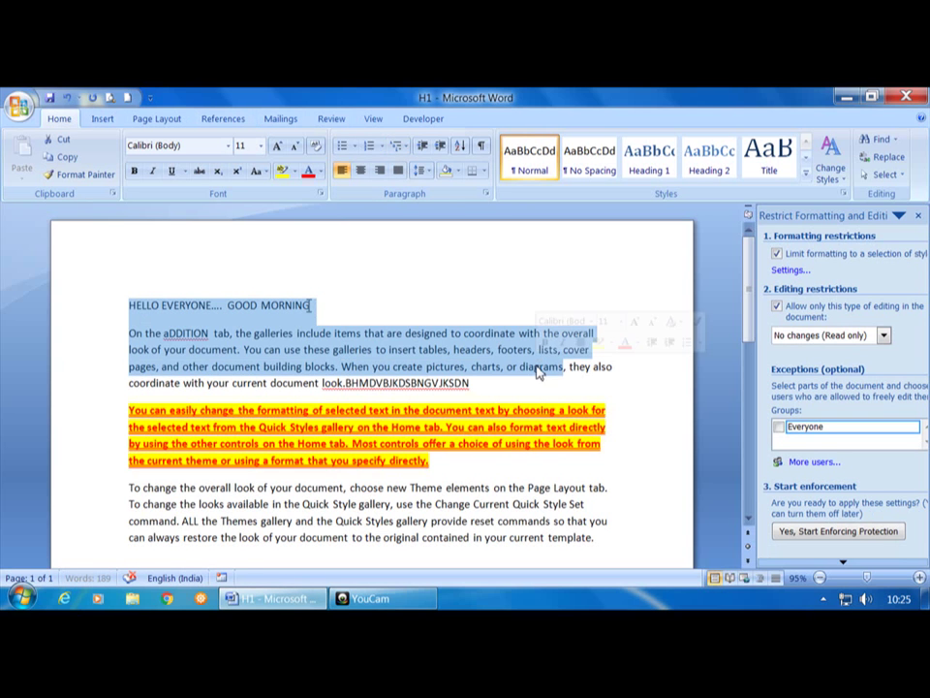
left_click(134, 170)
left_click(150, 172)
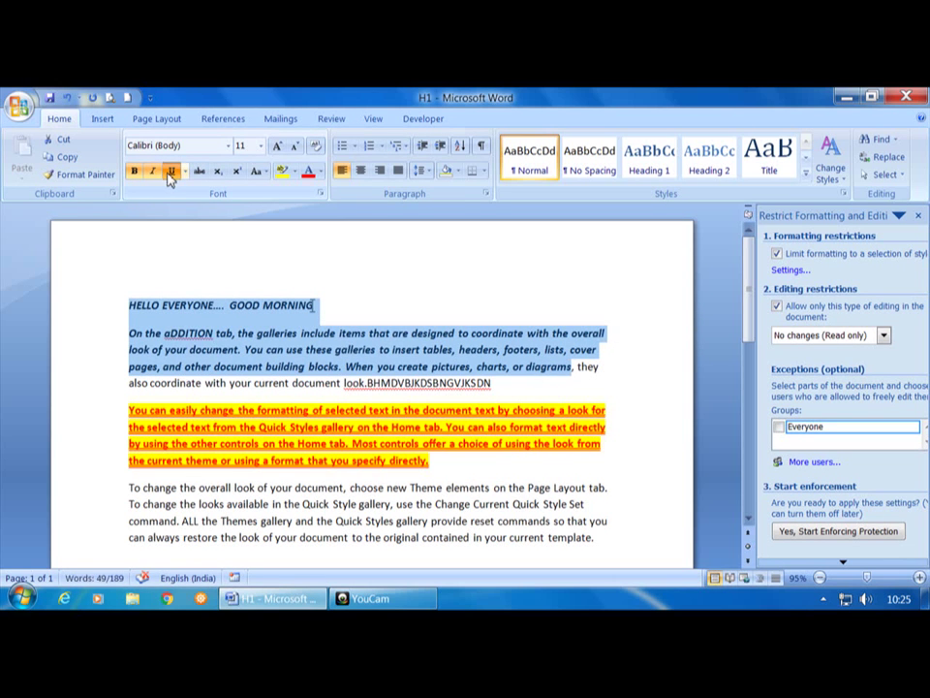
left_click(171, 172)
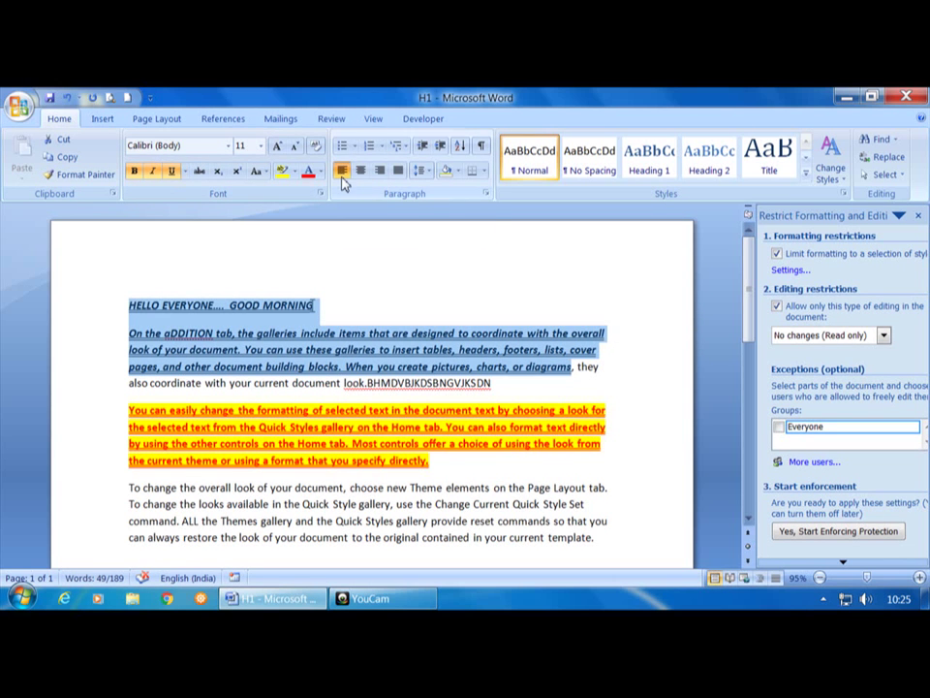
left_click(345, 121)
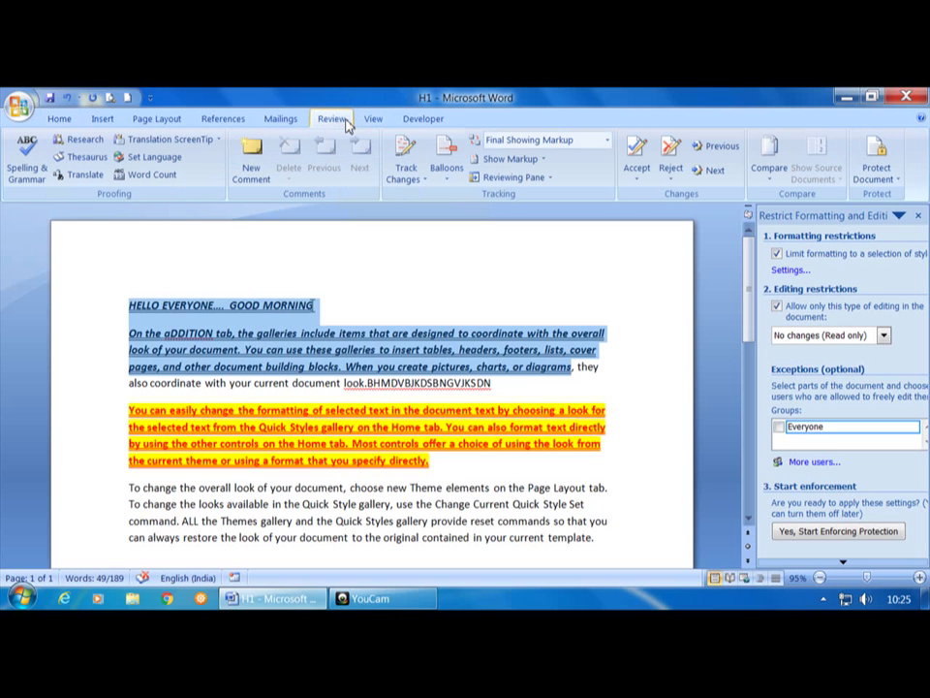